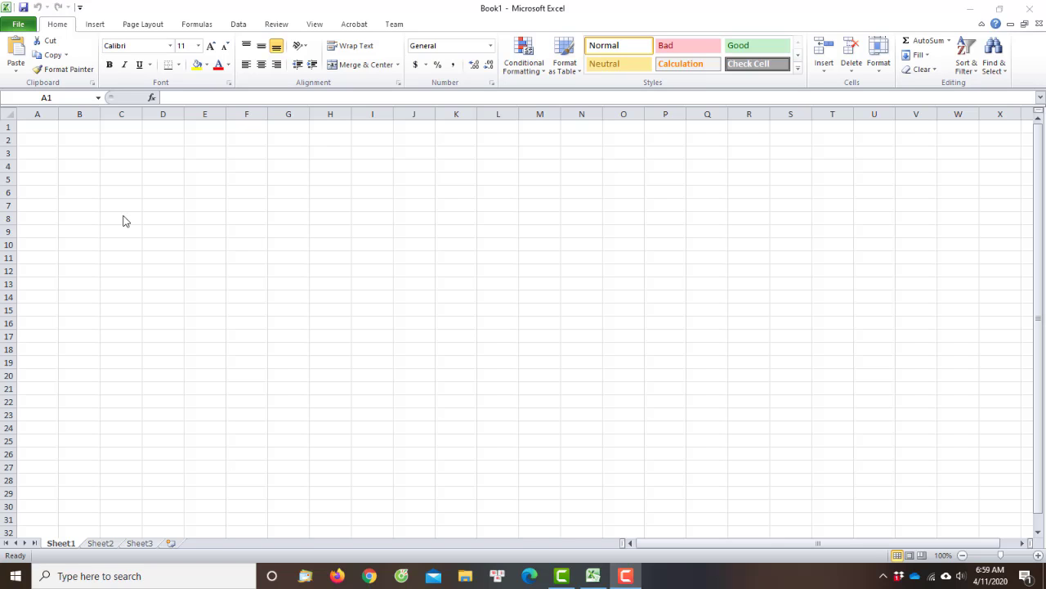
Enter the starting values -5, -4 and -3 in cells A1 to A3
{"action": "left_click", "coordinate": [186, 5]}
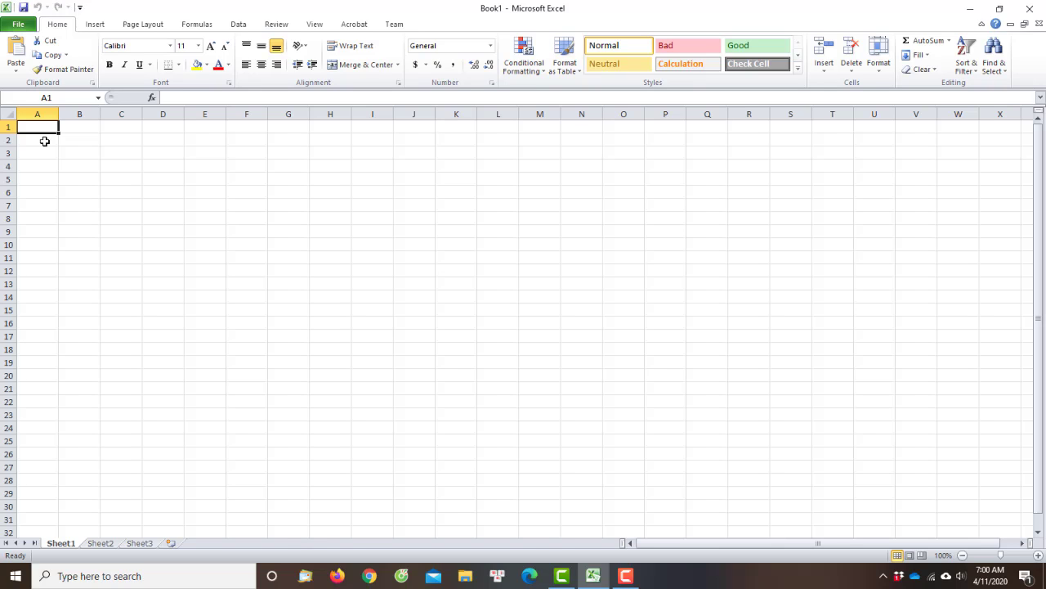
{"action": "type", "text": "-5"}
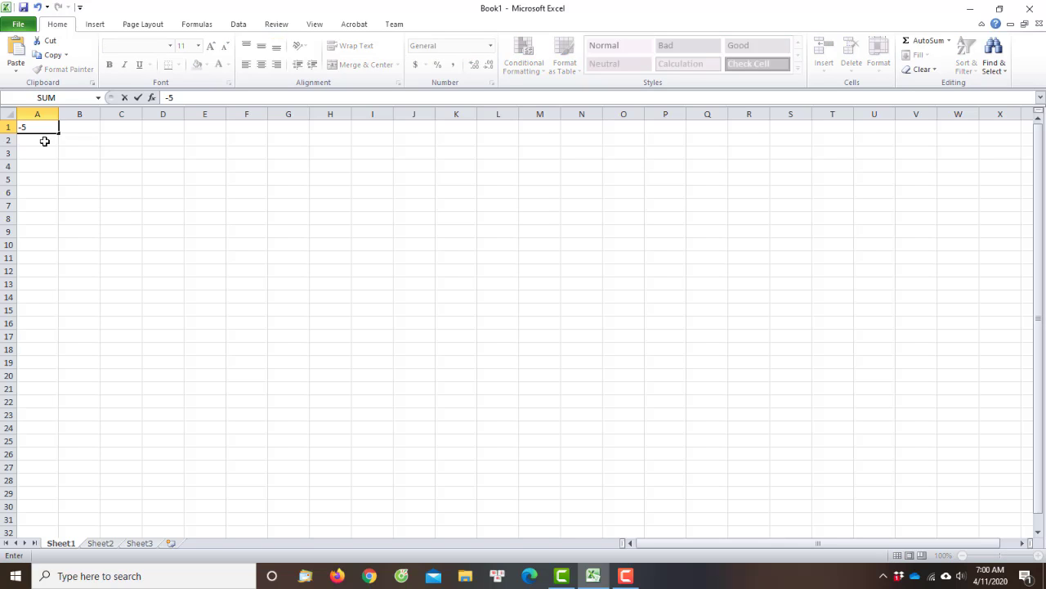
{"action": "key", "text": "Return"}
{"action": "type", "text": "-4"}
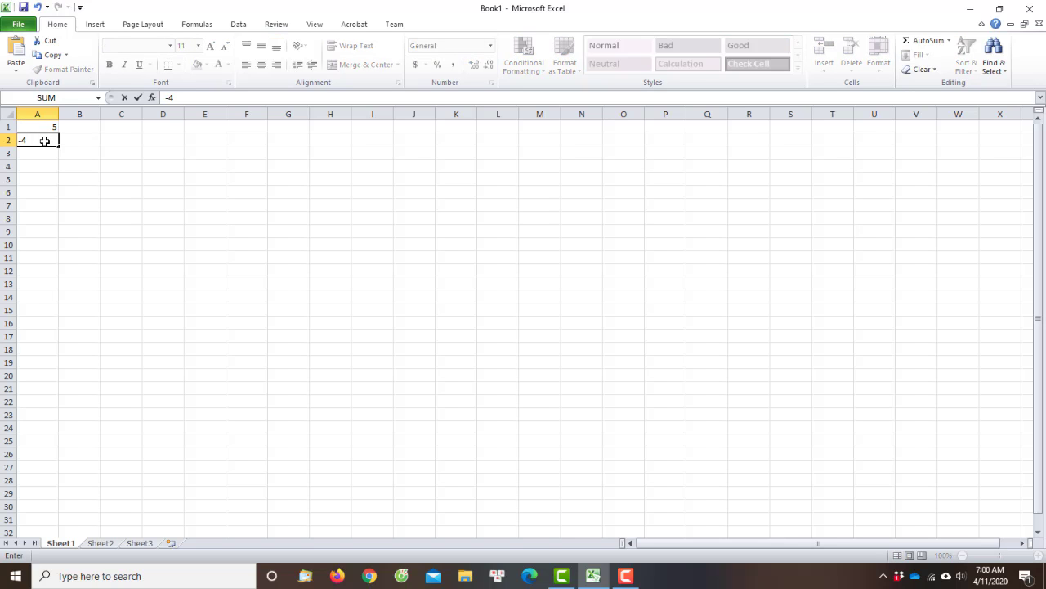
{"action": "key", "text": "Return"}
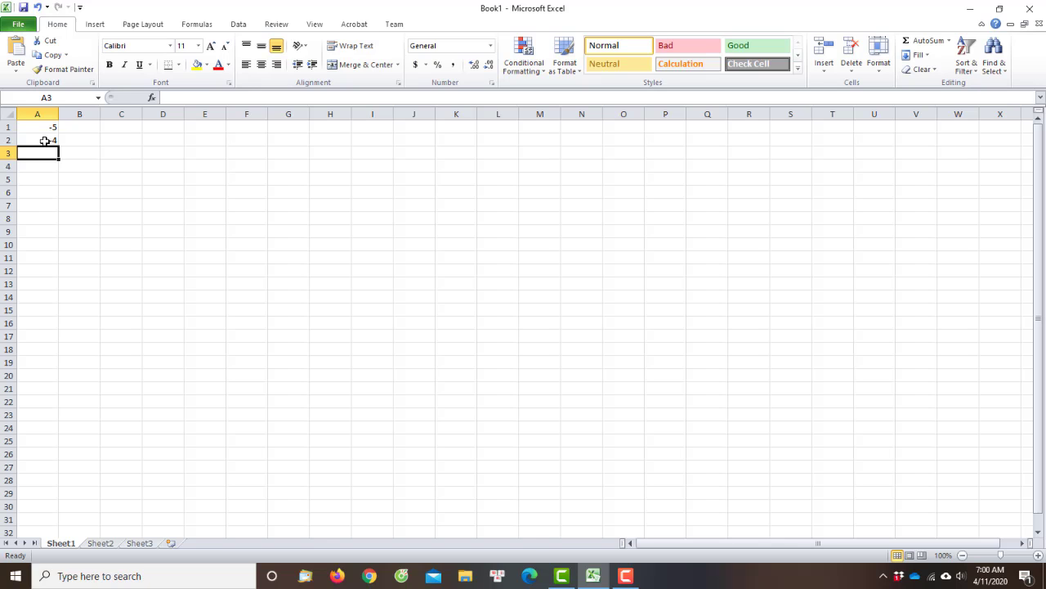
{"action": "type", "text": "-3"}
{"action": "key", "text": "Return"}
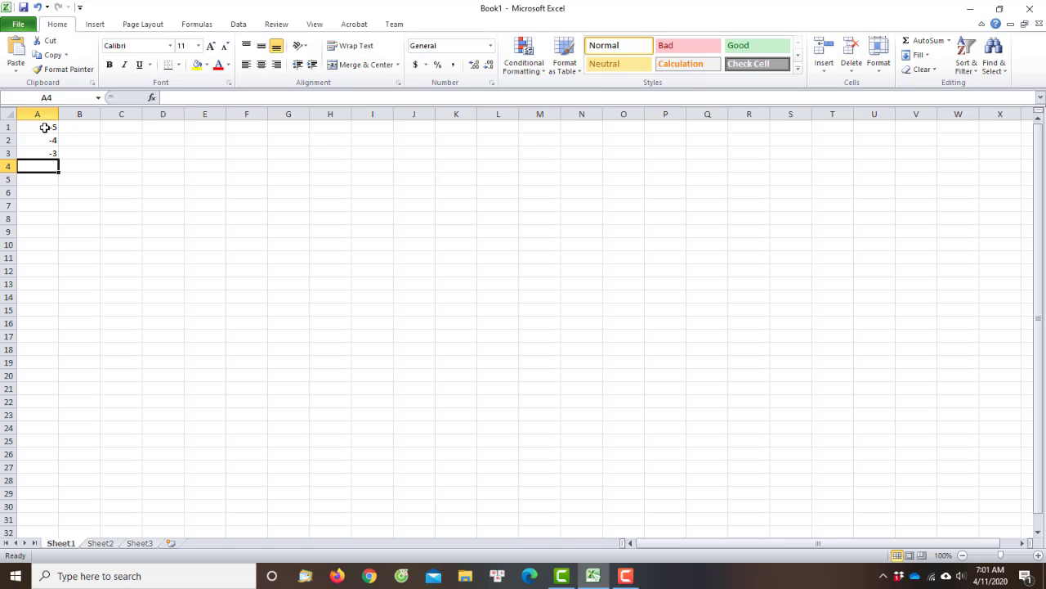
Extend the number series from A1:A3 down column A to 8 in row 14
{"action": "left_click", "coordinate": [49, 126]}
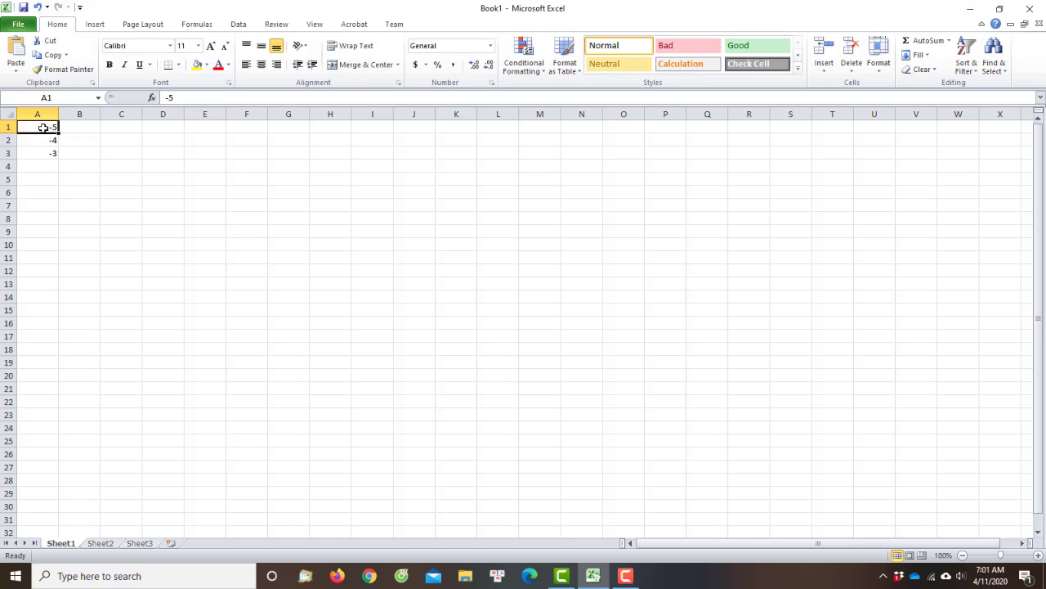
{"action": "left_click_drag", "start_coordinate": [45, 126], "coordinate": [51, 154]}
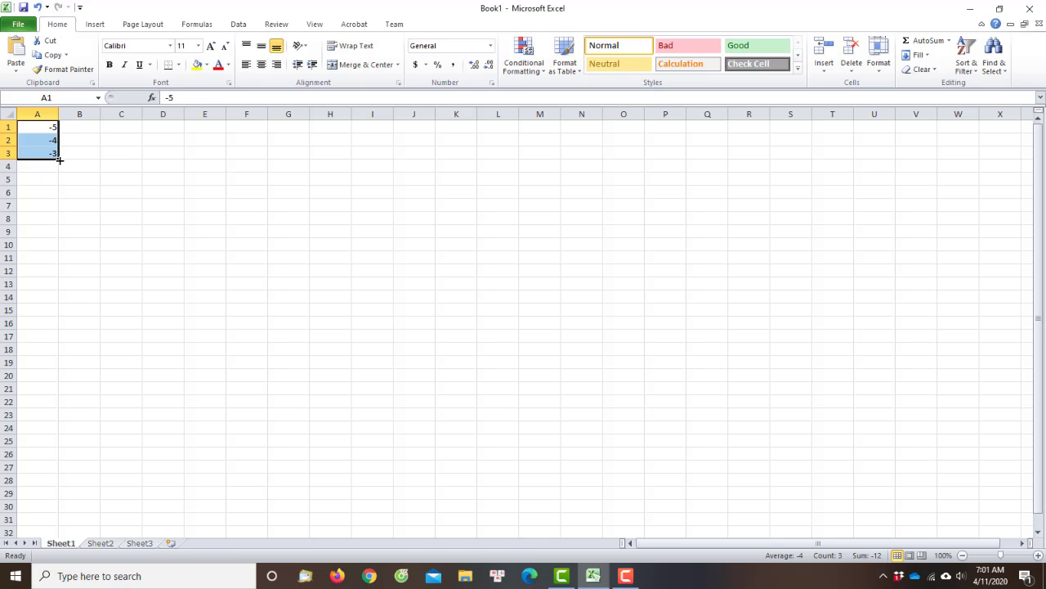
{"action": "left_click_drag", "start_coordinate": [58, 160], "coordinate": [73, 308]}
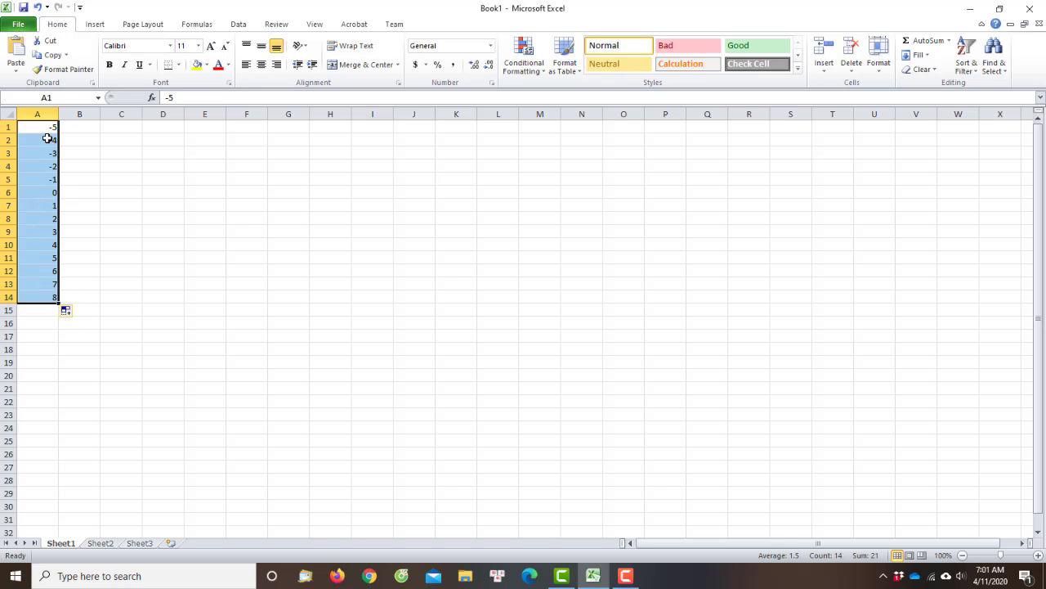
{"action": "left_click", "coordinate": [42, 181]}
{"action": "left_click", "coordinate": [34, 130]}
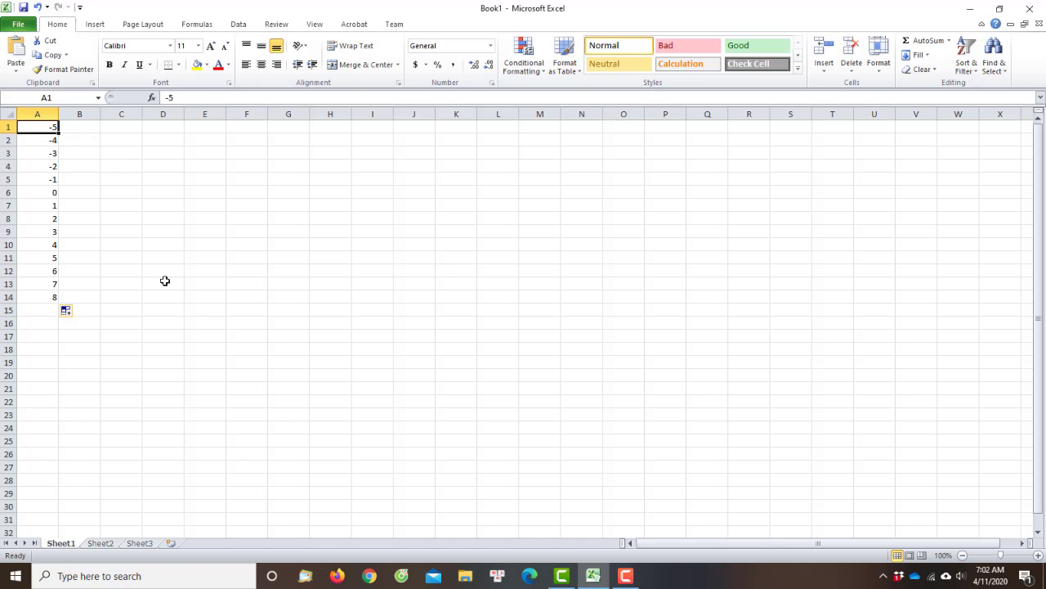
Enter the formula =2*(A1)-3 in cell B1
{"action": "left_click", "coordinate": [90, 133]}
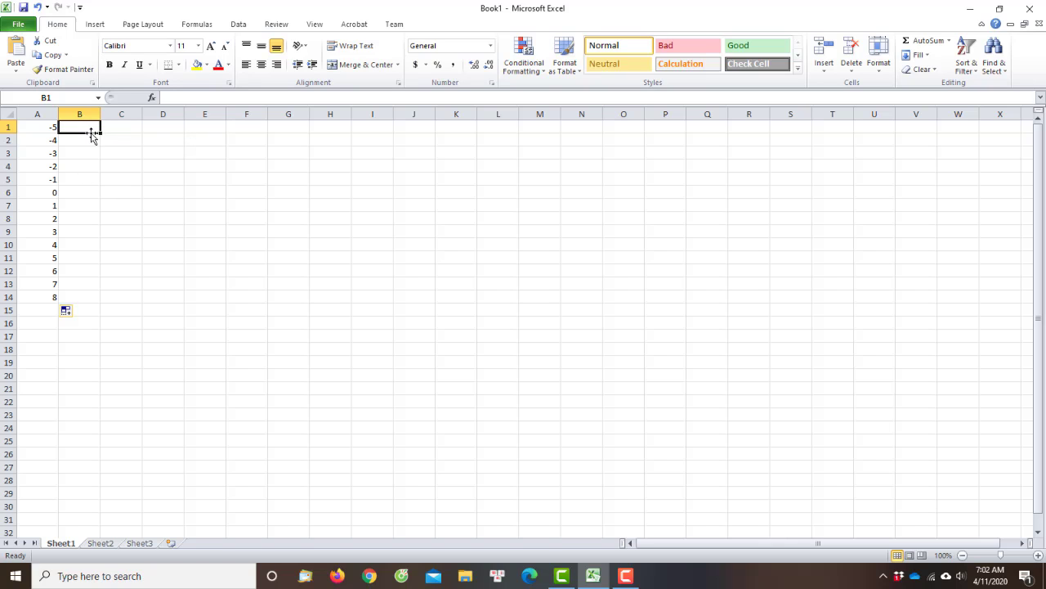
{"action": "left_click", "coordinate": [182, 97]}
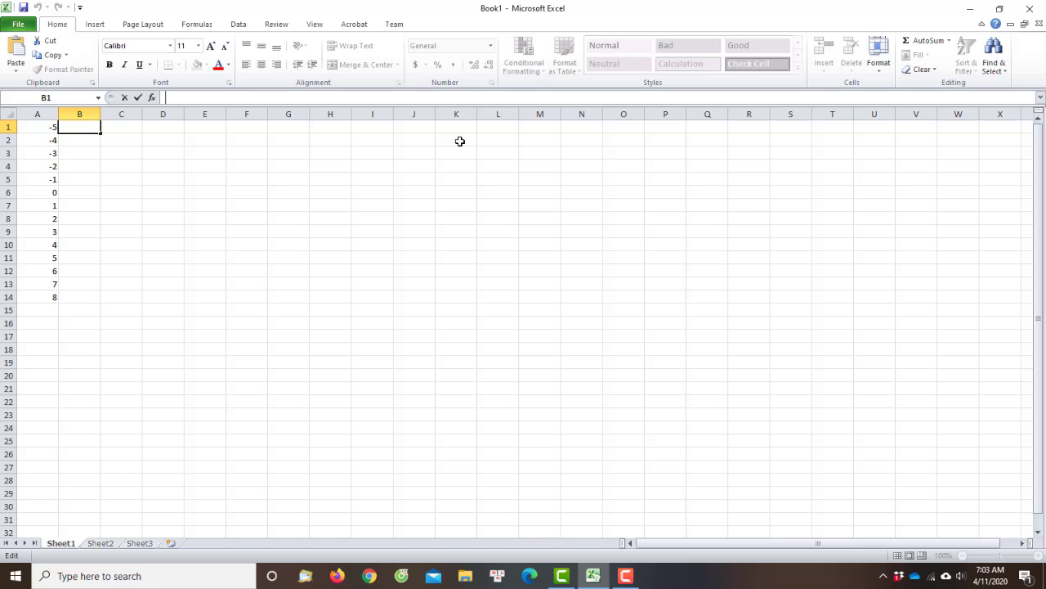
{"action": "type", "text": "="}
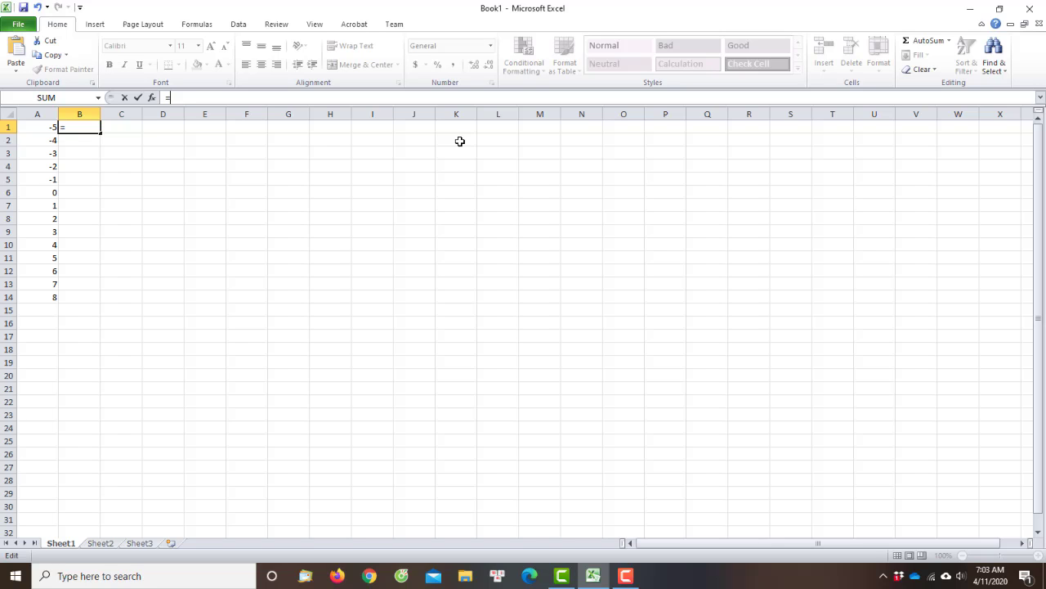
{"action": "type", "text": "2"}
{"action": "type", "text": "("}
{"action": "left_click", "coordinate": [40, 127]}
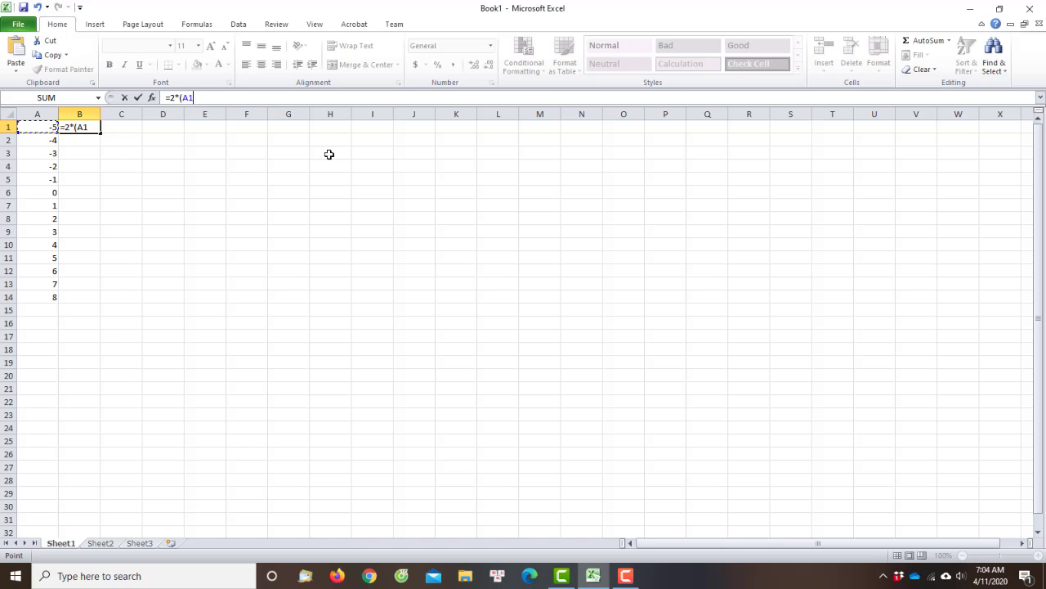
{"action": "type", "text": ")"}
{"action": "type", "text": "-1"}
{"action": "type", "text": "3"}
{"action": "key", "text": "Return"}
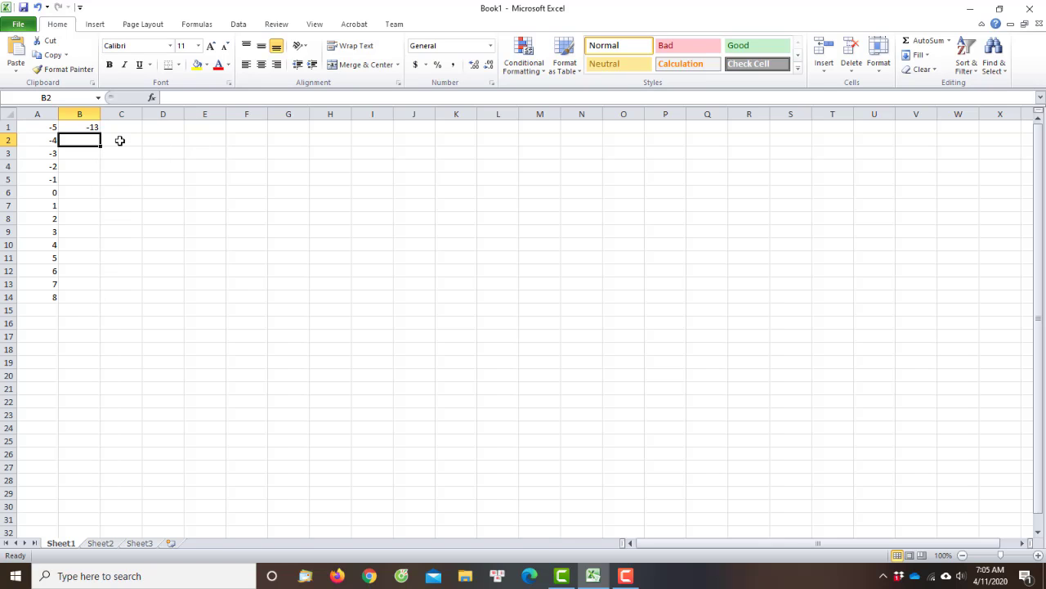
{"action": "left_click", "coordinate": [175, 98]}
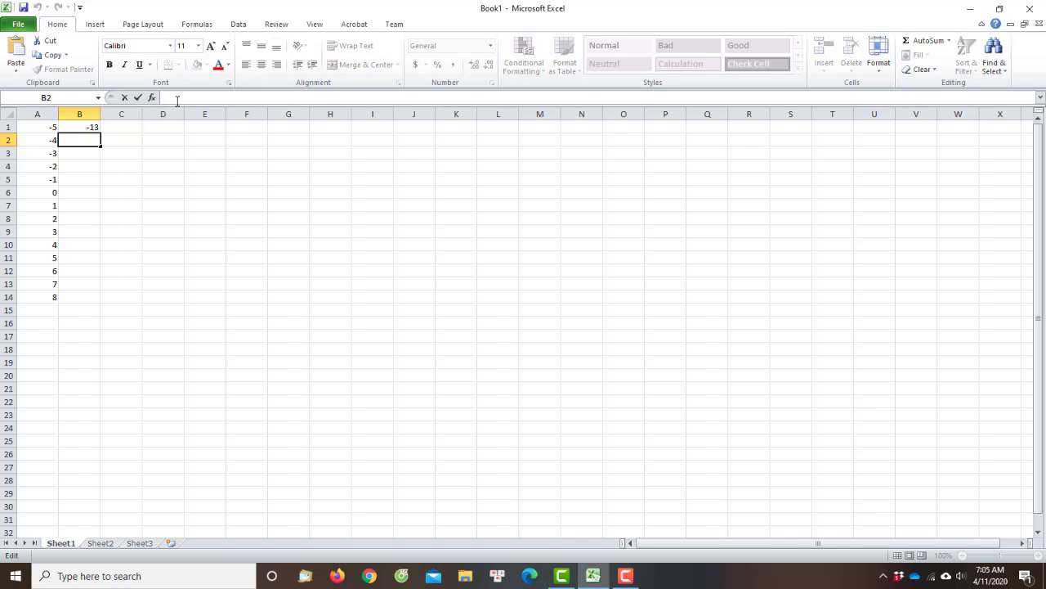
{"action": "type", "text": "="}
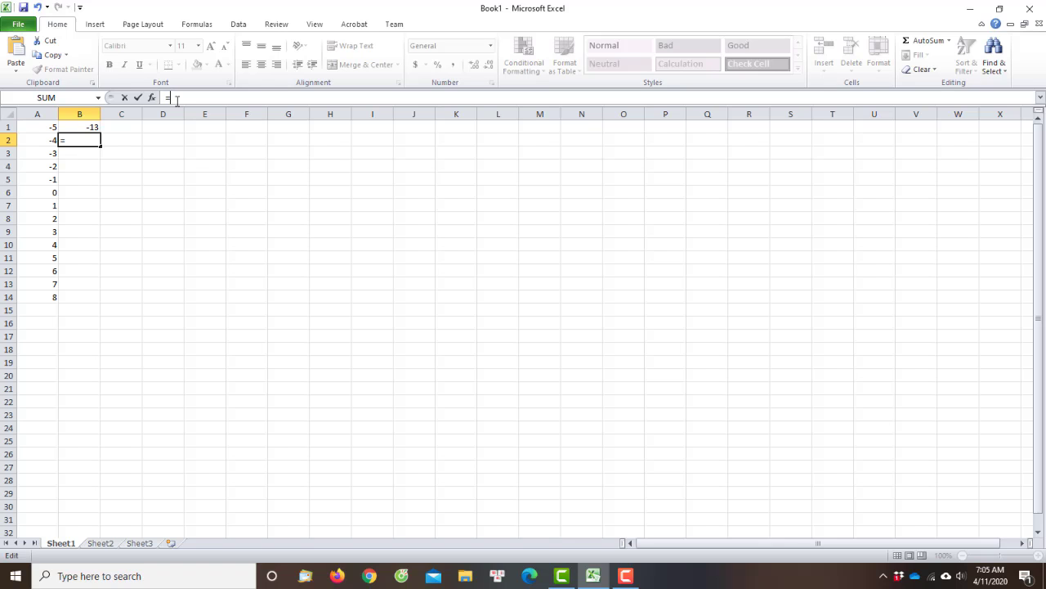
{"action": "key", "text": "BackSpace"}
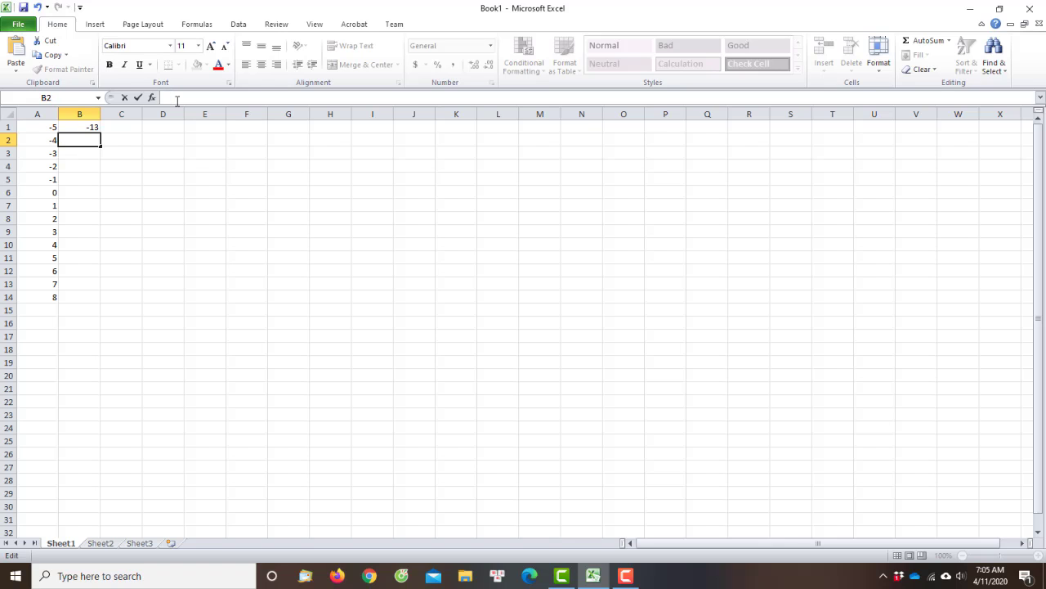
{"action": "left_click", "coordinate": [87, 177]}
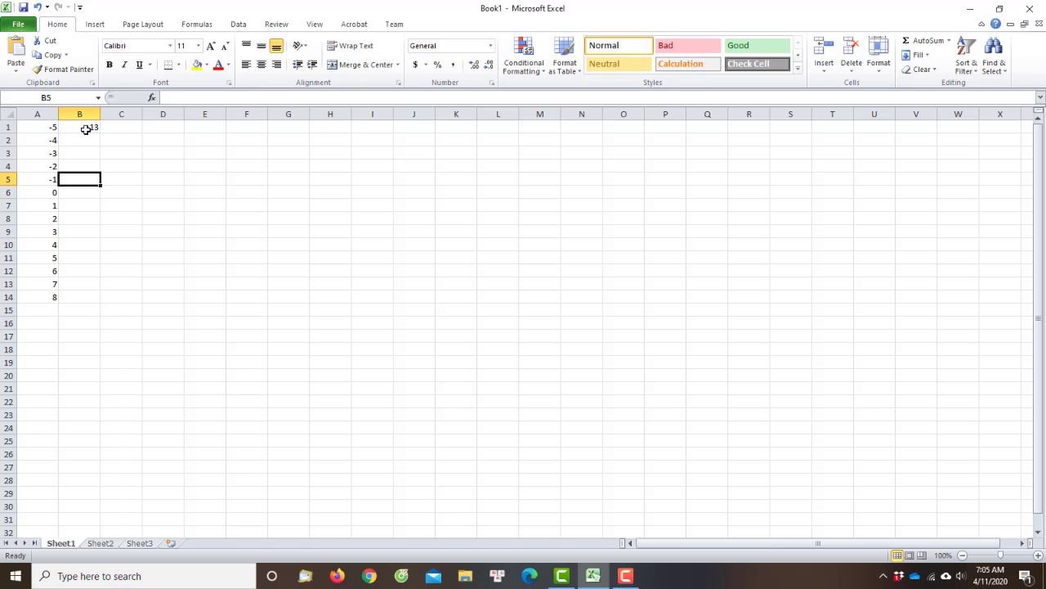
Fill the B1 formula down to B14 and check the formulas in the copied cells
{"action": "left_click", "coordinate": [86, 129]}
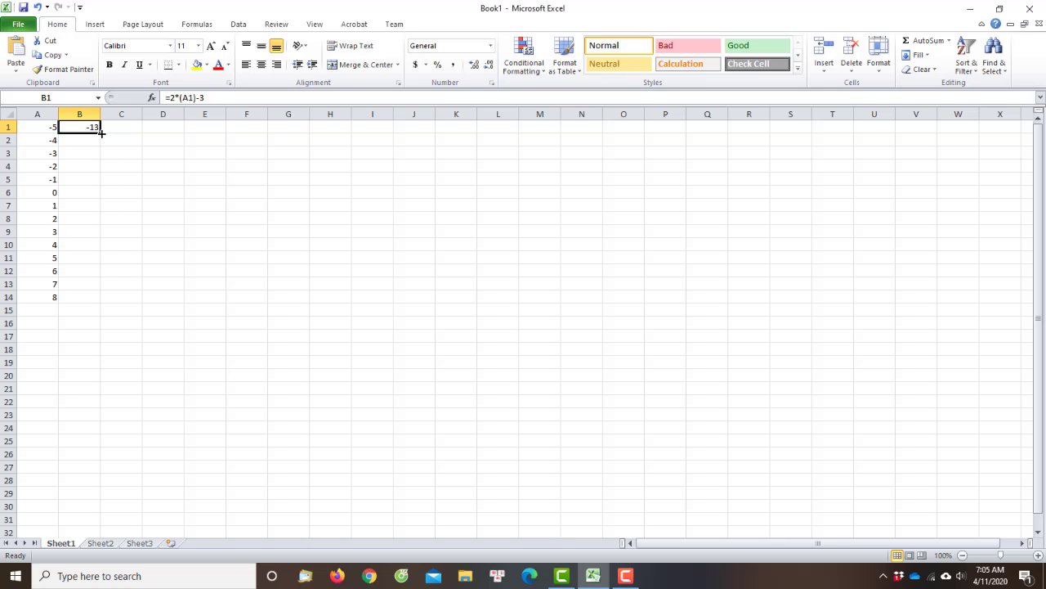
{"action": "left_click_drag", "start_coordinate": [101, 131], "coordinate": [119, 302]}
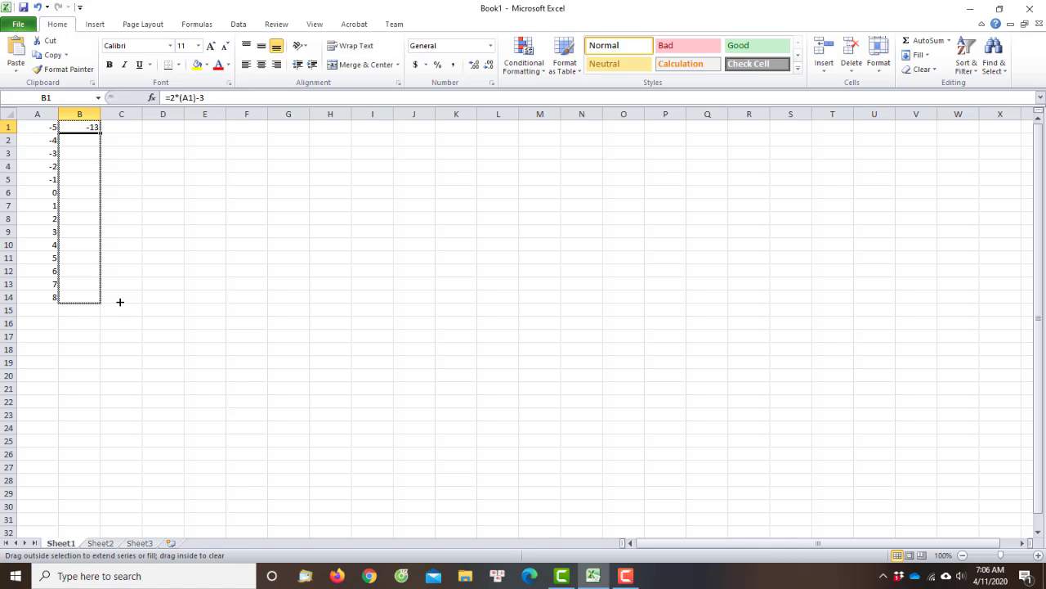
{"action": "left_click_drag", "start_coordinate": [120, 302], "coordinate": [119, 302]}
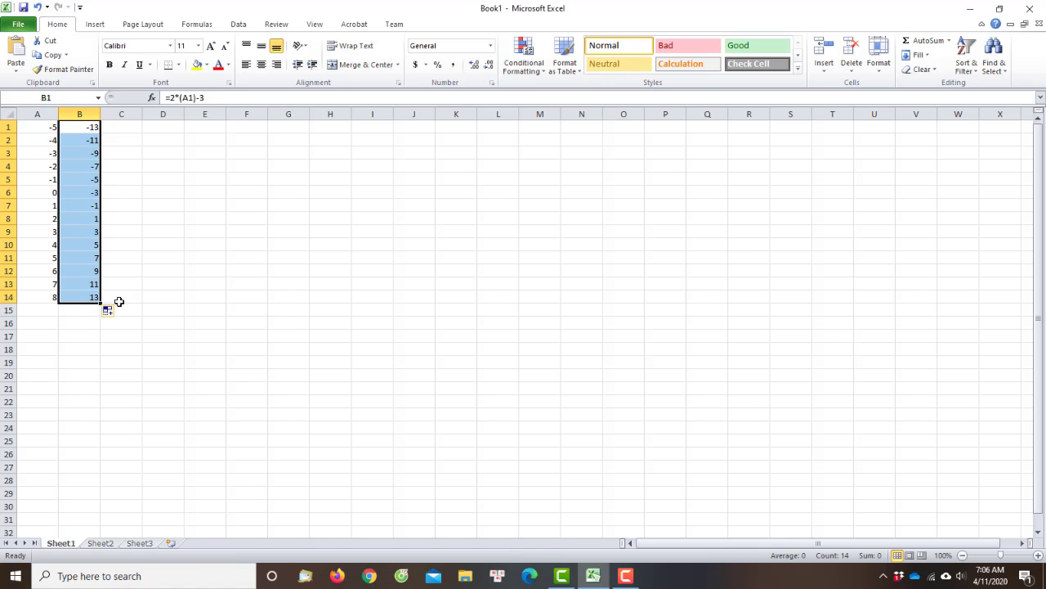
{"action": "left_click", "coordinate": [92, 142]}
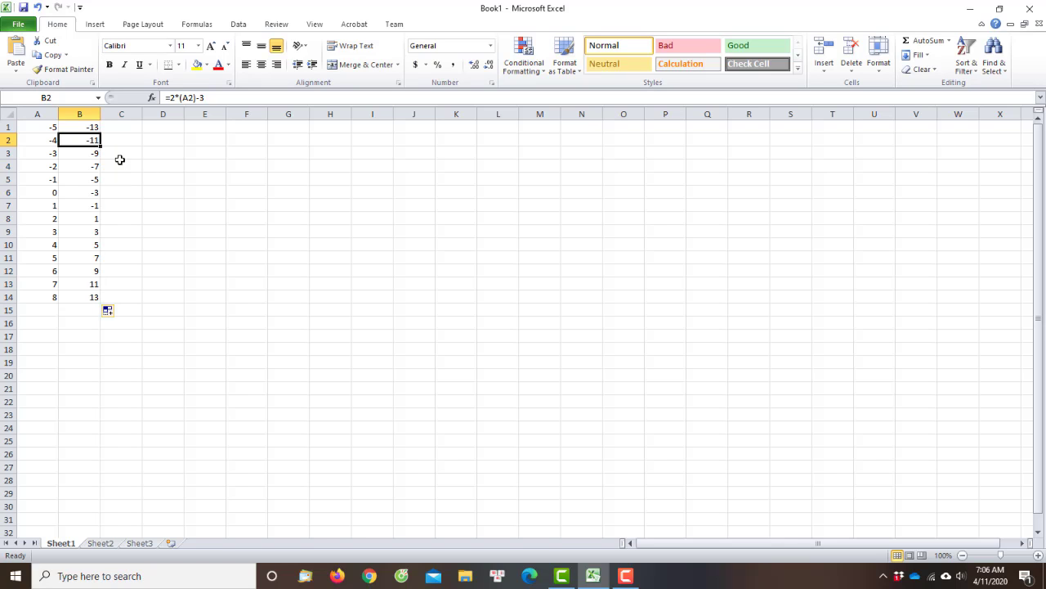
{"action": "left_click", "coordinate": [77, 156]}
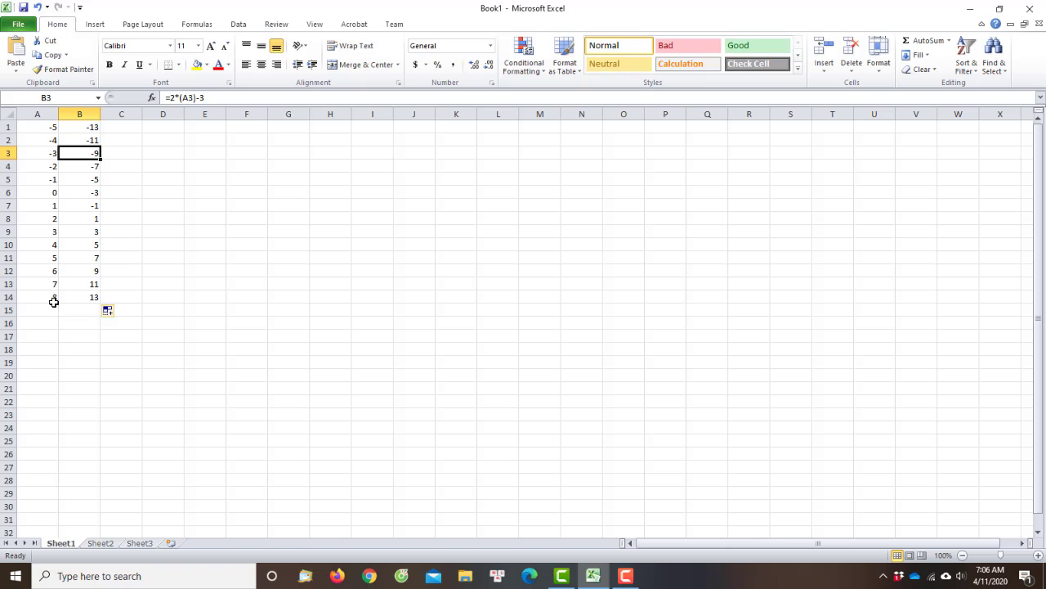
{"action": "left_click", "coordinate": [92, 297]}
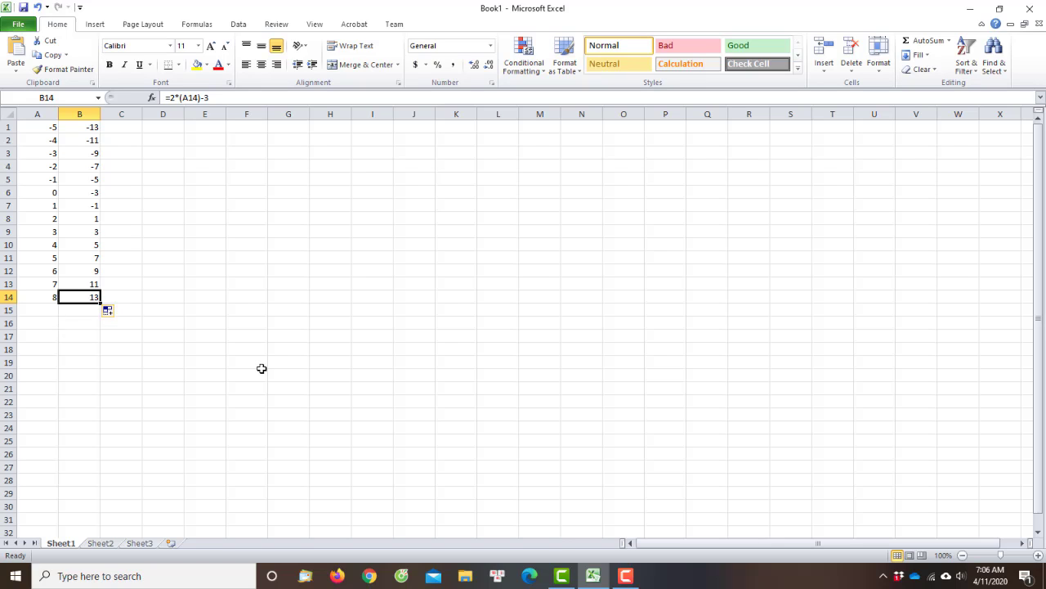
Extend the series in column A from A10:A14 down to 16 in row 22
{"action": "left_click", "coordinate": [47, 296]}
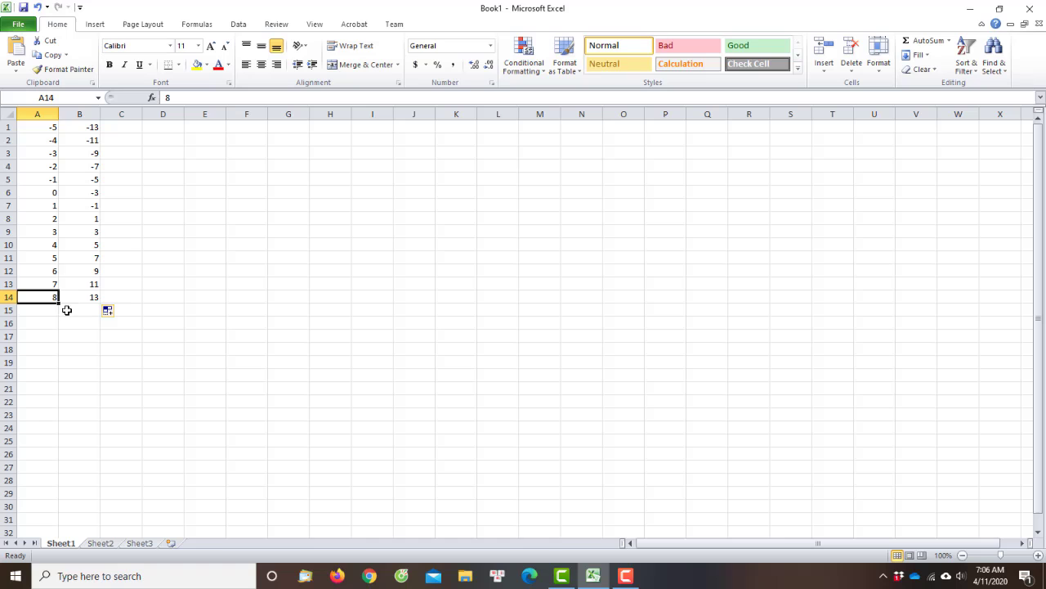
{"action": "left_click", "coordinate": [49, 246]}
{"action": "left_click", "coordinate": [60, 252]}
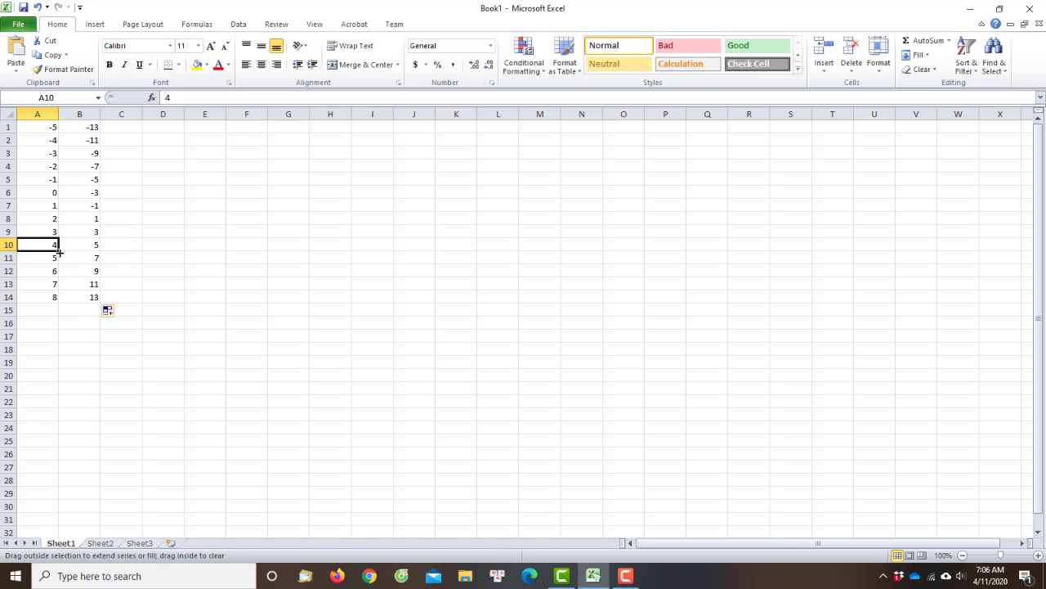
{"action": "left_click_drag", "start_coordinate": [44, 242], "coordinate": [47, 286]}
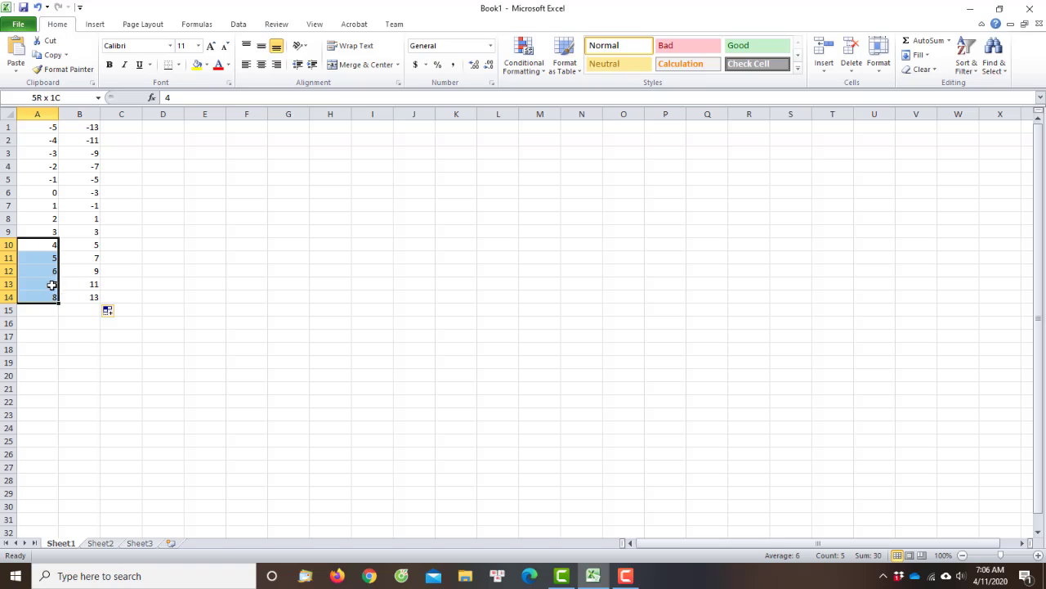
{"action": "left_click", "coordinate": [37, 245]}
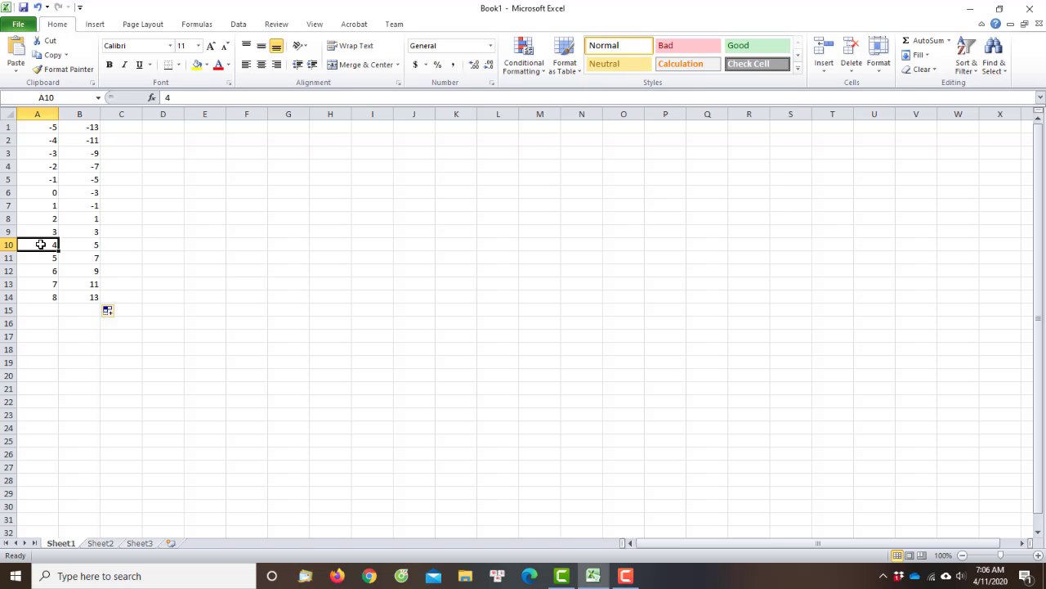
{"action": "left_click_drag", "start_coordinate": [40, 244], "coordinate": [51, 294]}
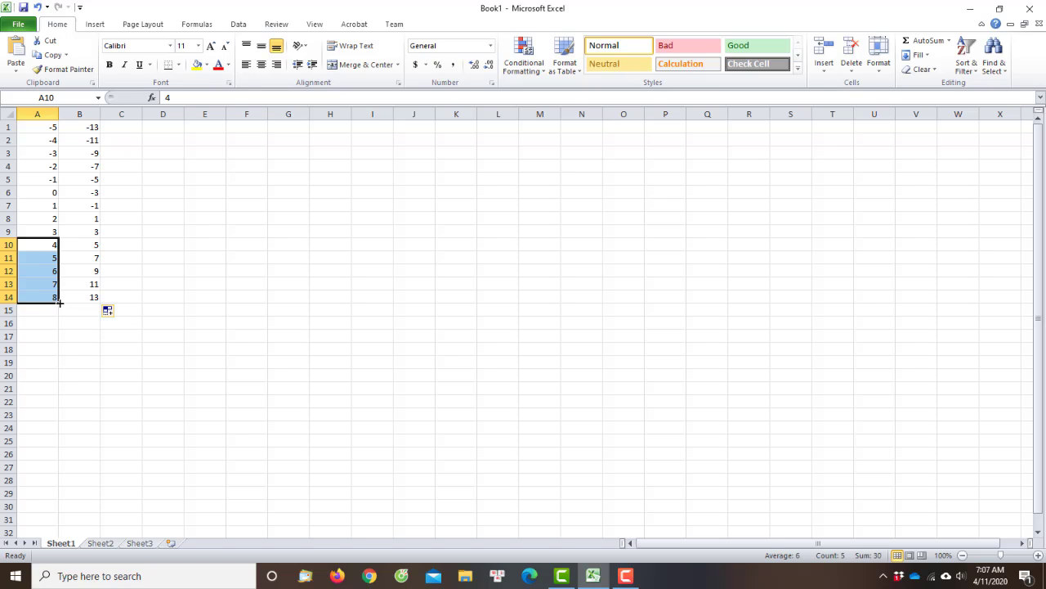
{"action": "left_click_drag", "start_coordinate": [60, 302], "coordinate": [81, 407]}
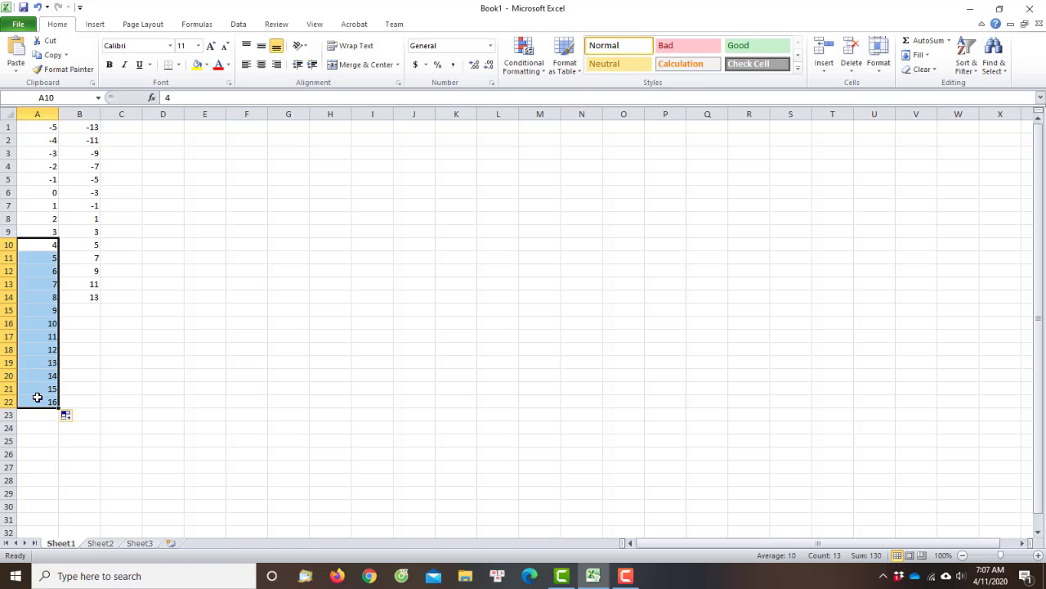
Fill the formula from B14 down to B22 and check the copied formula in B16
{"action": "left_click", "coordinate": [85, 296]}
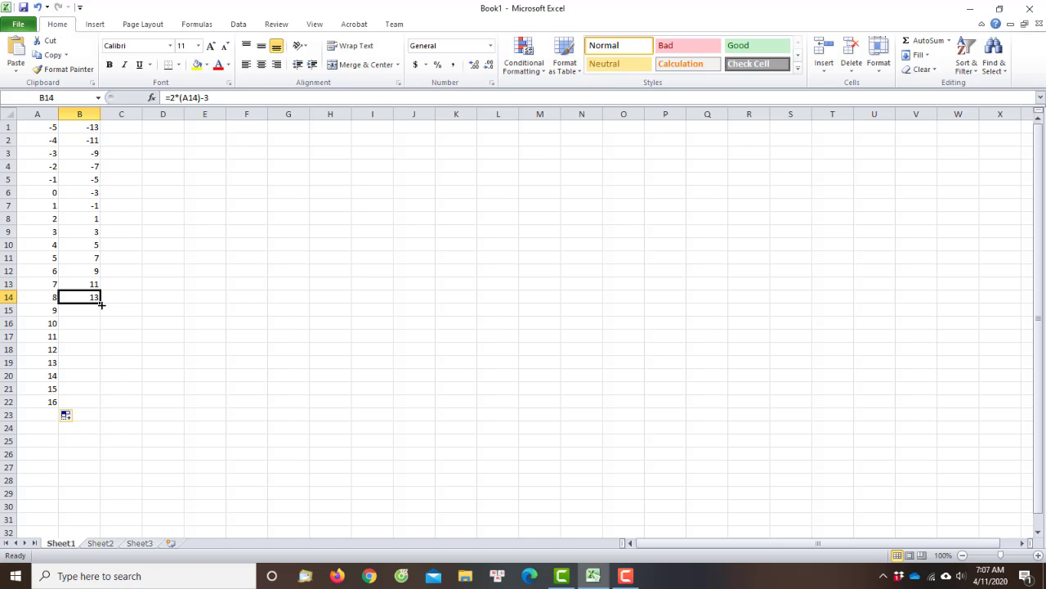
{"action": "left_click_drag", "start_coordinate": [101, 304], "coordinate": [115, 412]}
{"action": "left_click", "coordinate": [80, 322]}
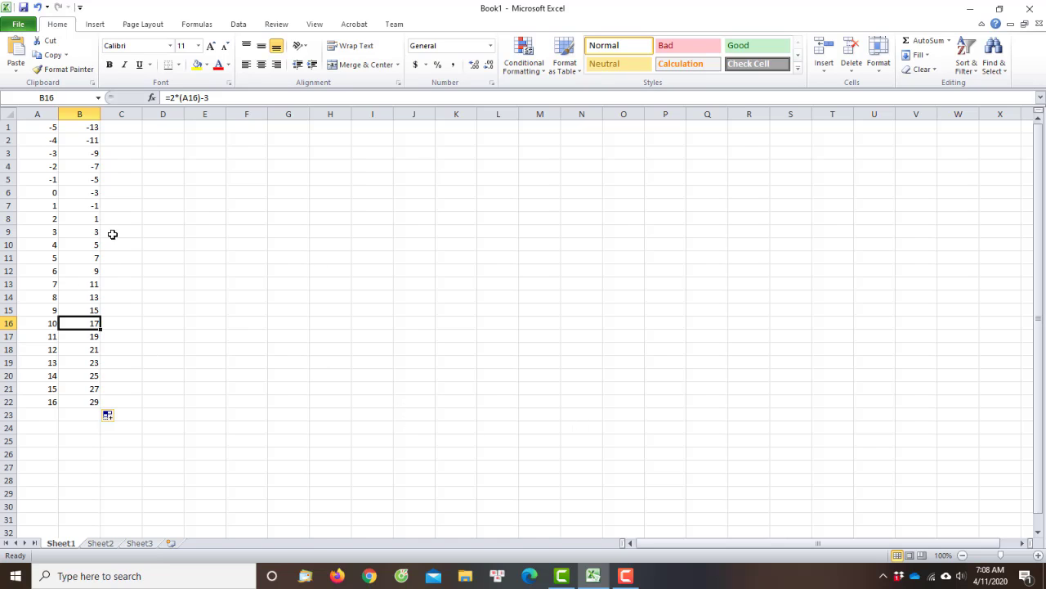
Clear the contents of both columns of the existing table in A1:B22
{"action": "left_click", "coordinate": [131, 282]}
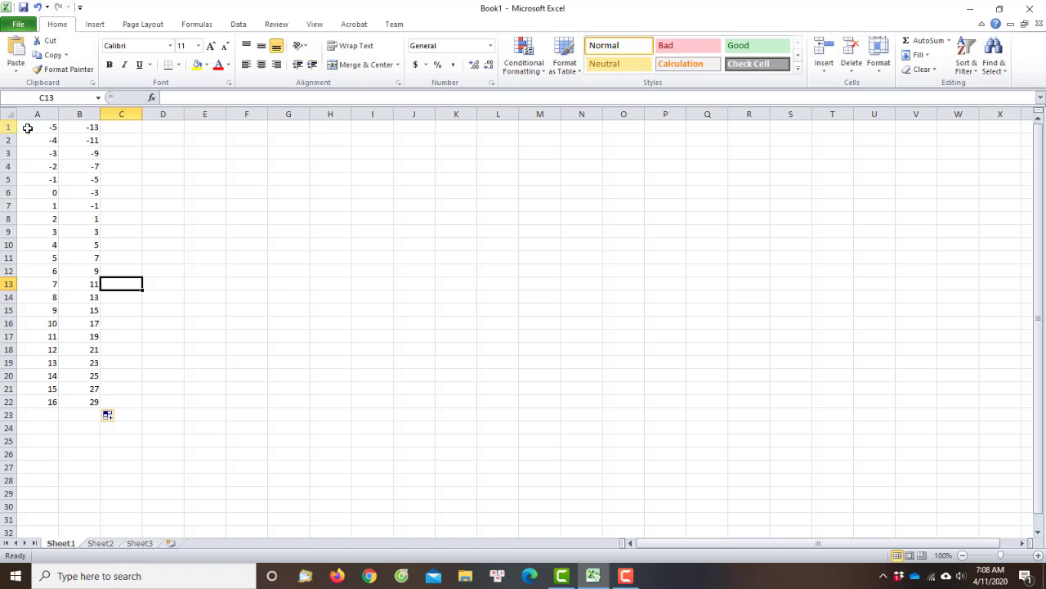
{"action": "left_click", "coordinate": [35, 129]}
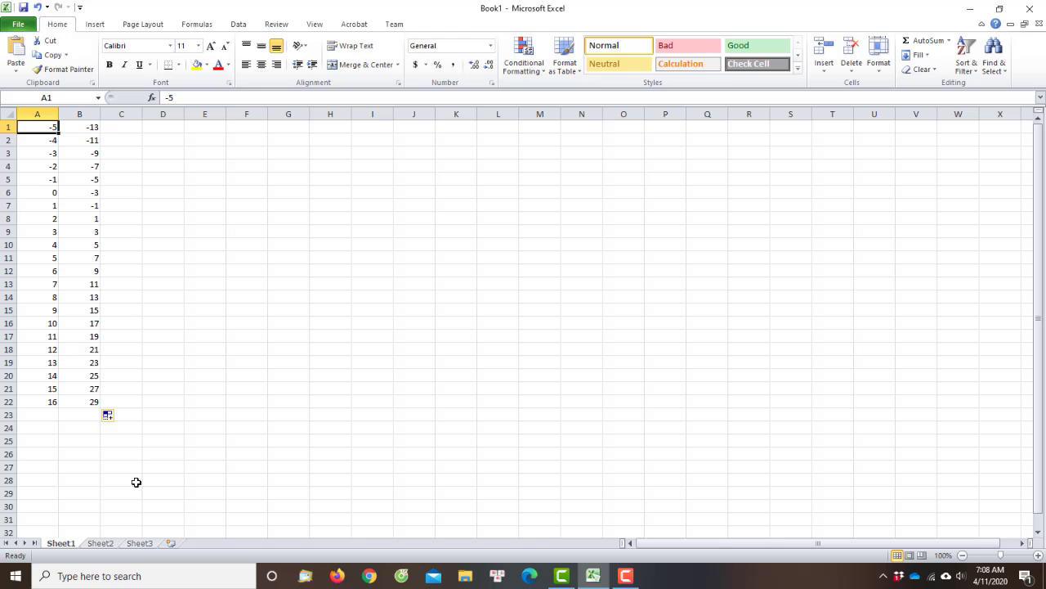
{"action": "left_click_drag", "start_coordinate": [38, 128], "coordinate": [99, 405]}
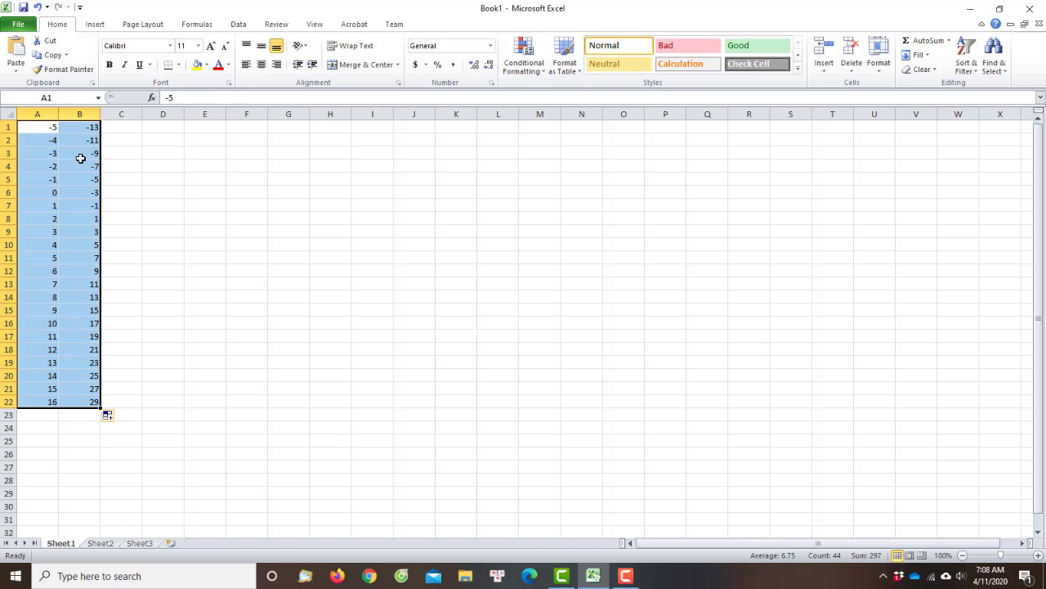
{"action": "left_click", "coordinate": [33, 156]}
{"action": "left_click", "coordinate": [46, 134]}
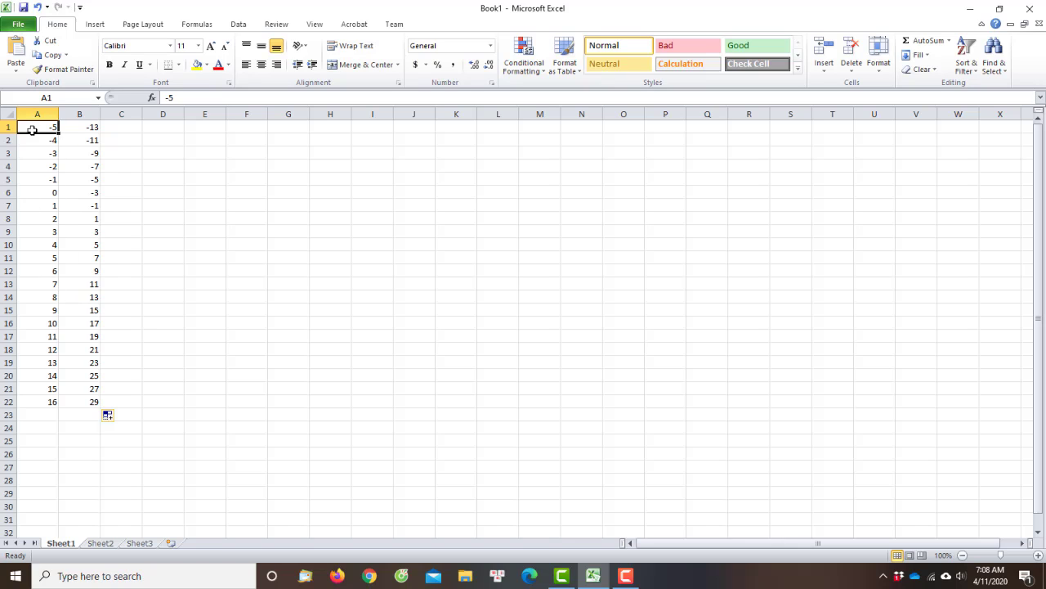
{"action": "left_click_drag", "start_coordinate": [32, 131], "coordinate": [88, 403]}
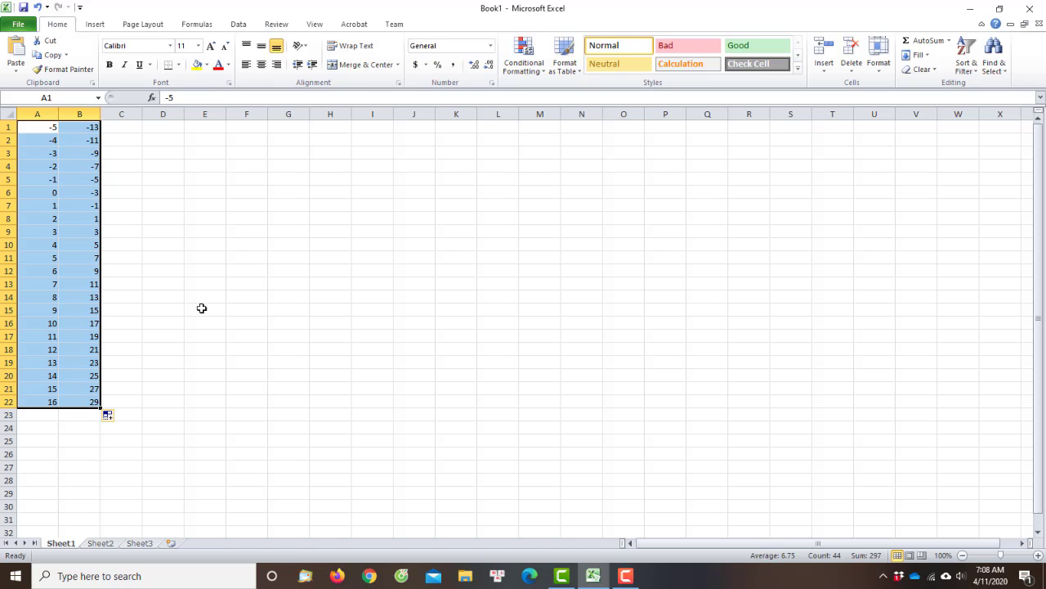
{"action": "key", "text": "Delete"}
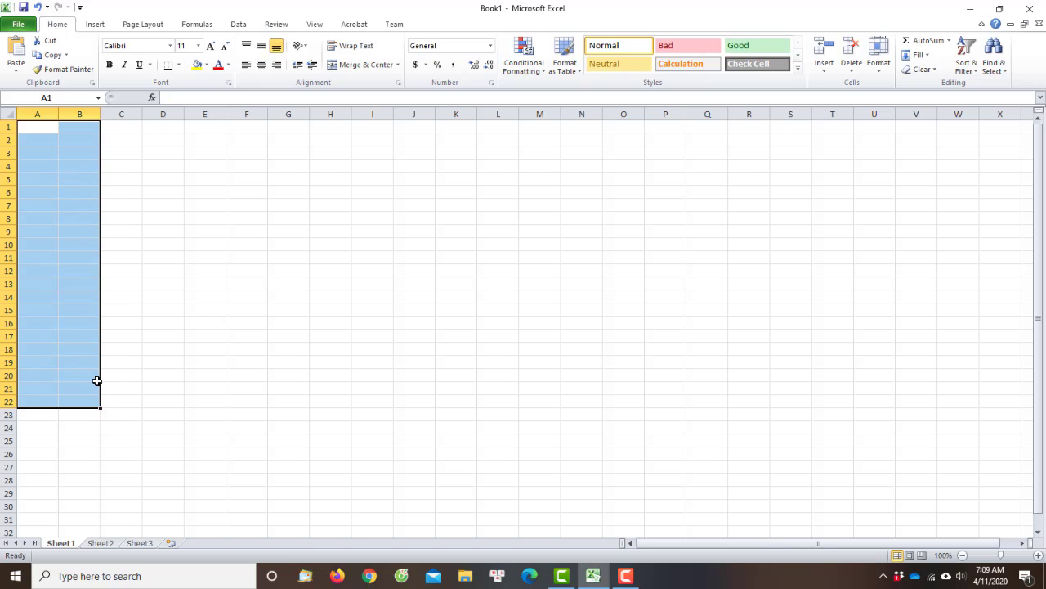
Enter the starting x values -10, -9.5 and -9 in cells A1 to A3
{"action": "left_click", "coordinate": [46, 129]}
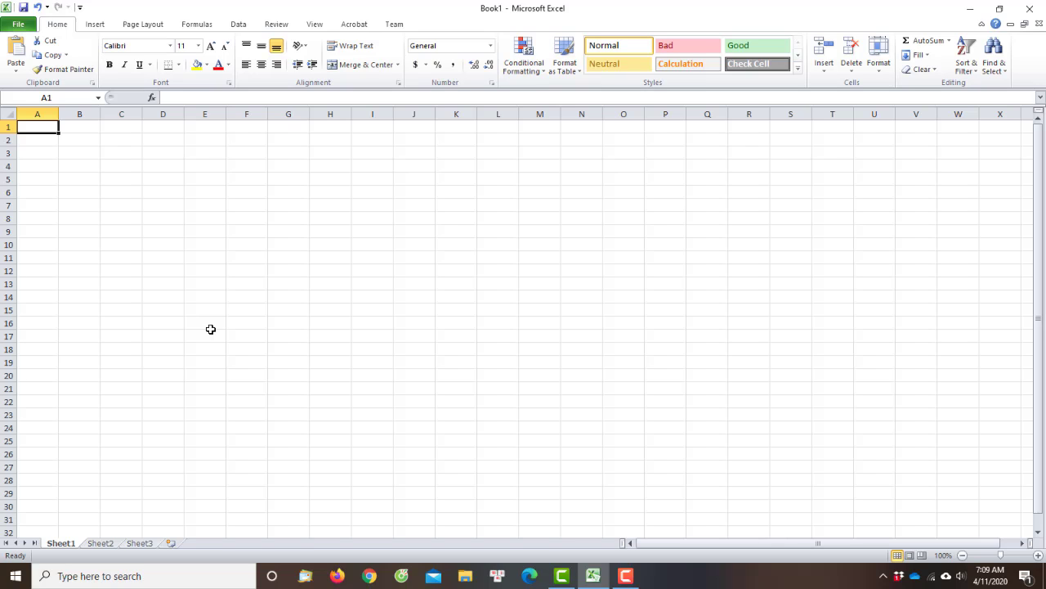
{"action": "type", "text": "-"}
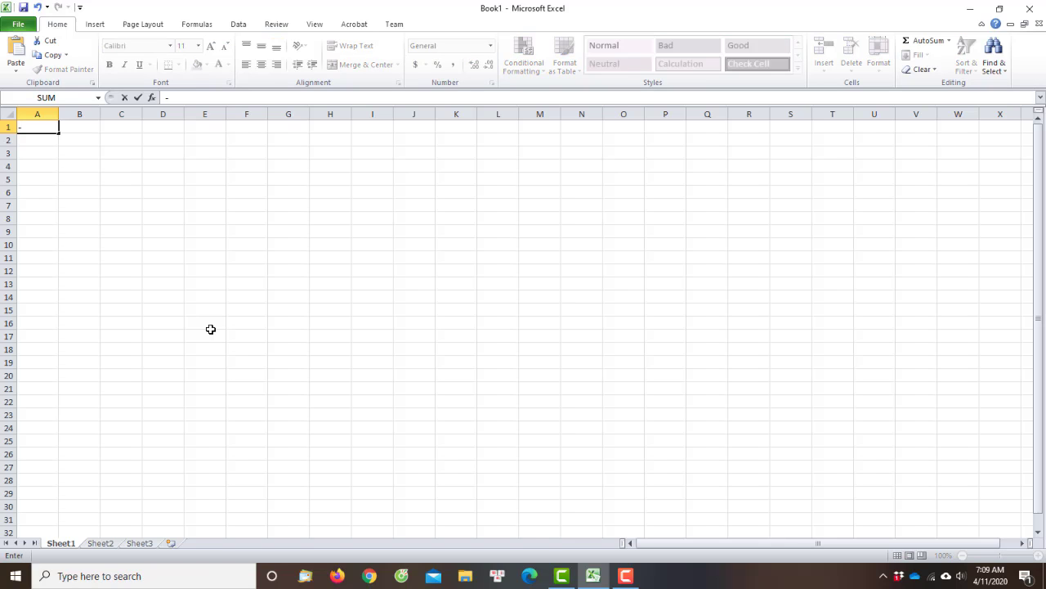
{"action": "type", "text": "10"}
{"action": "key", "text": "Return"}
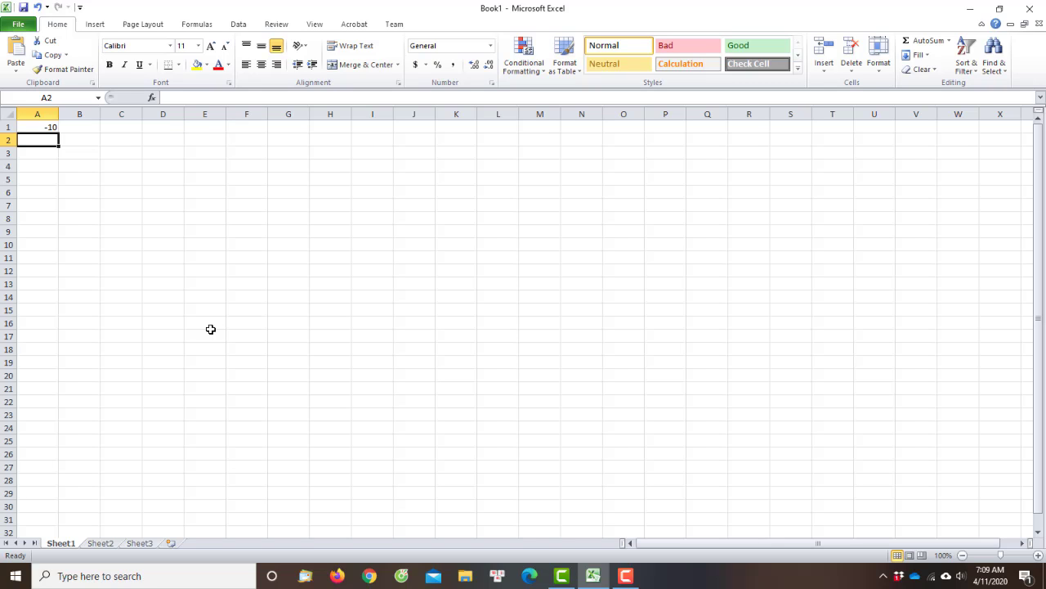
{"action": "key", "text": "Up"}
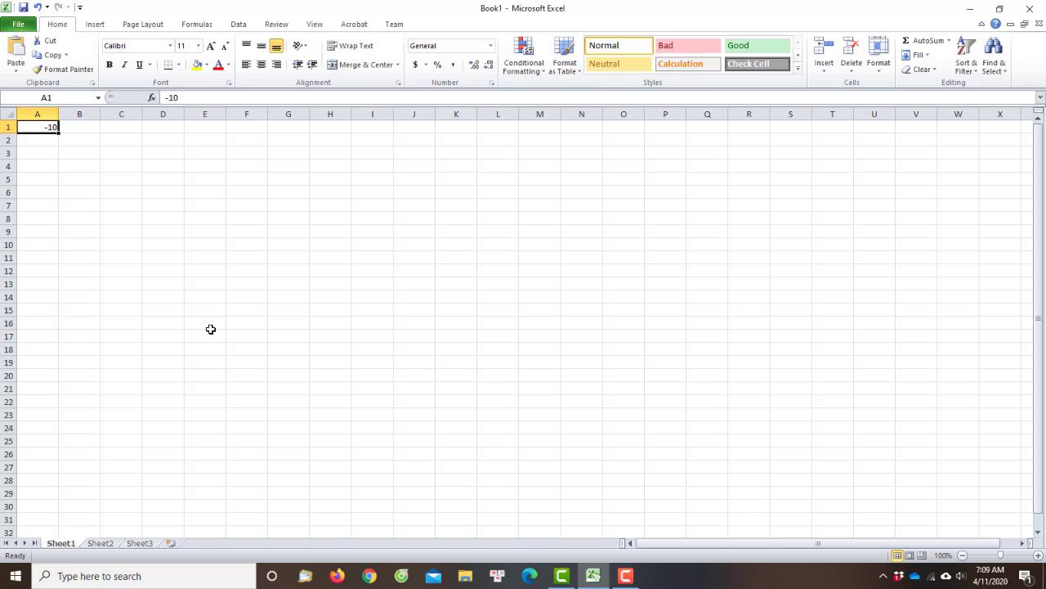
{"action": "key", "text": "Down"}
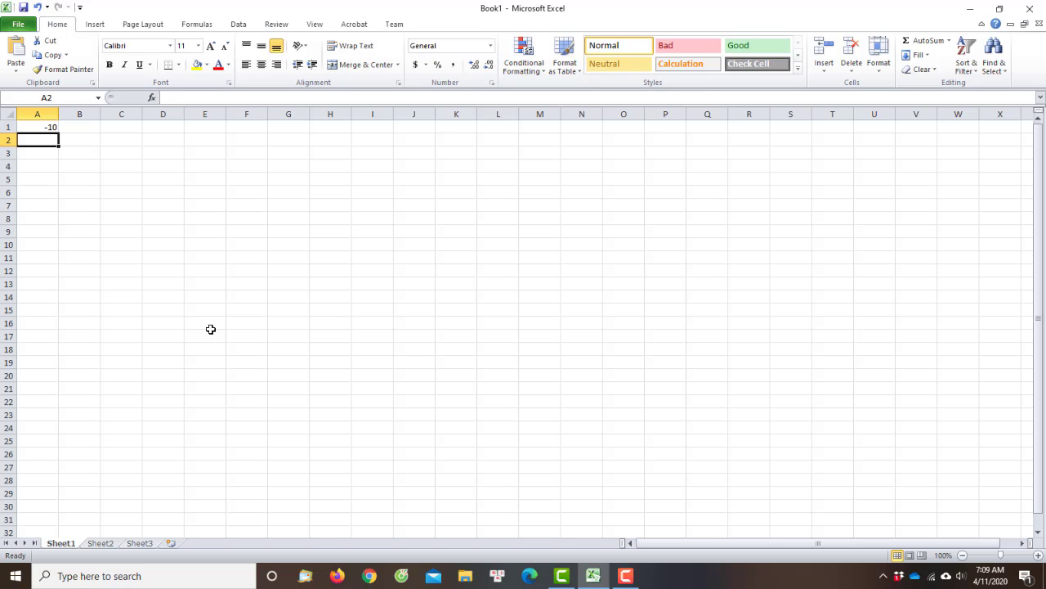
{"action": "type", "text": "-9."}
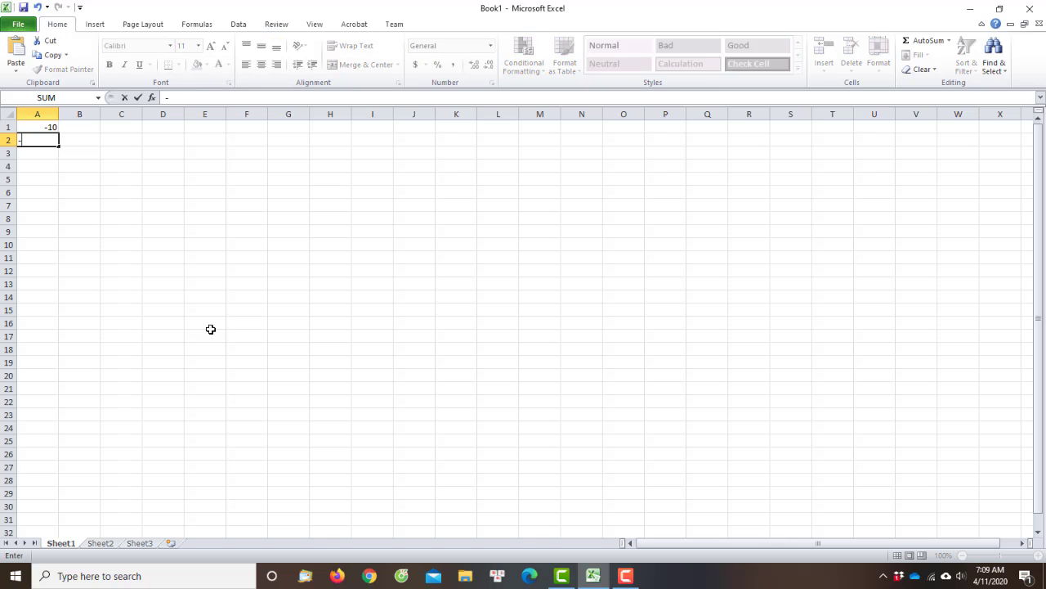
{"action": "key", "text": "Return"}
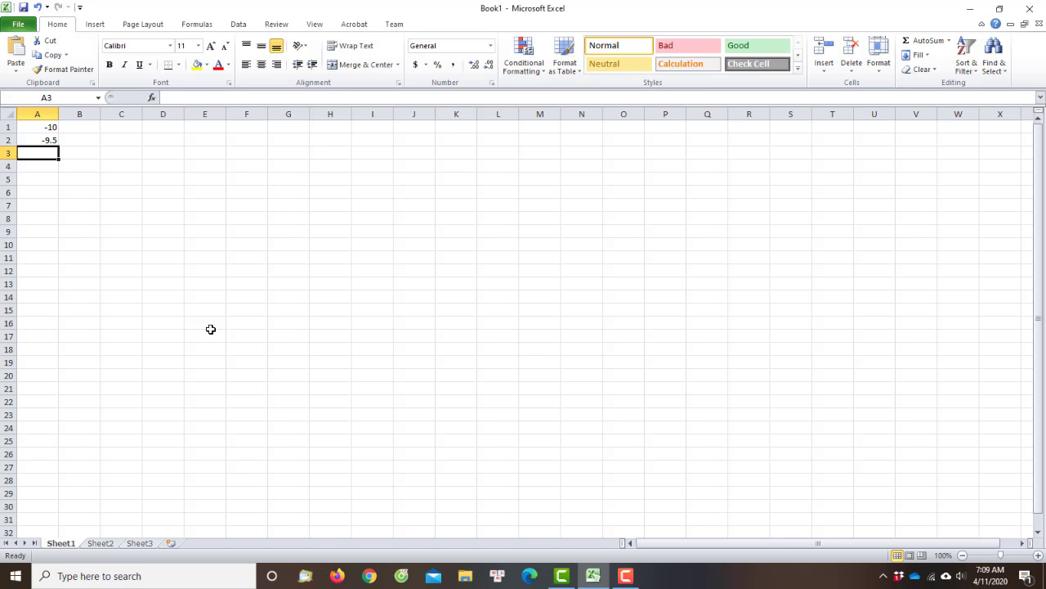
{"action": "type", "text": "-9"}
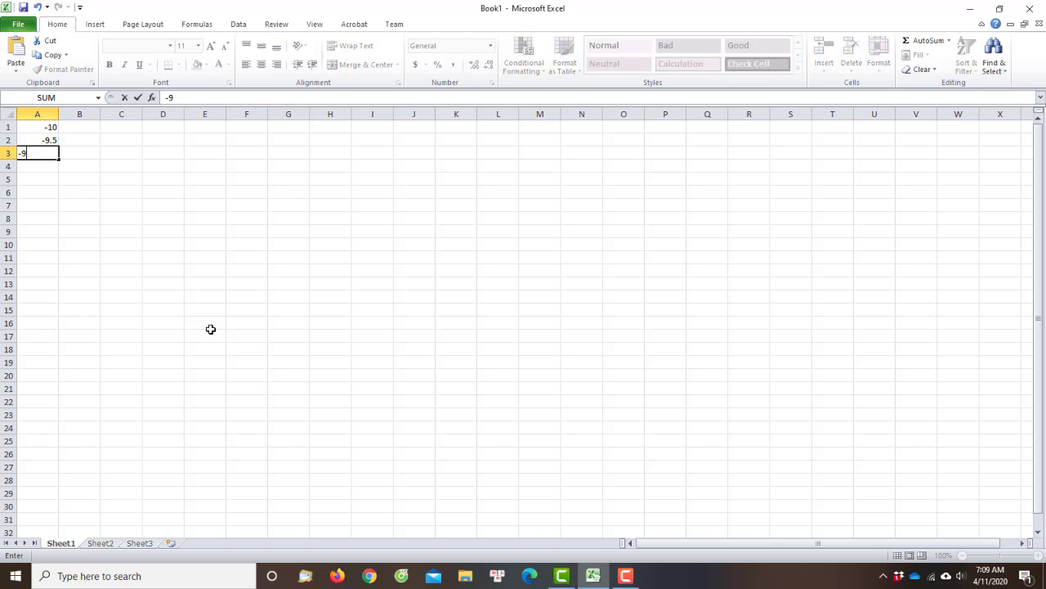
{"action": "key", "text": "Return"}
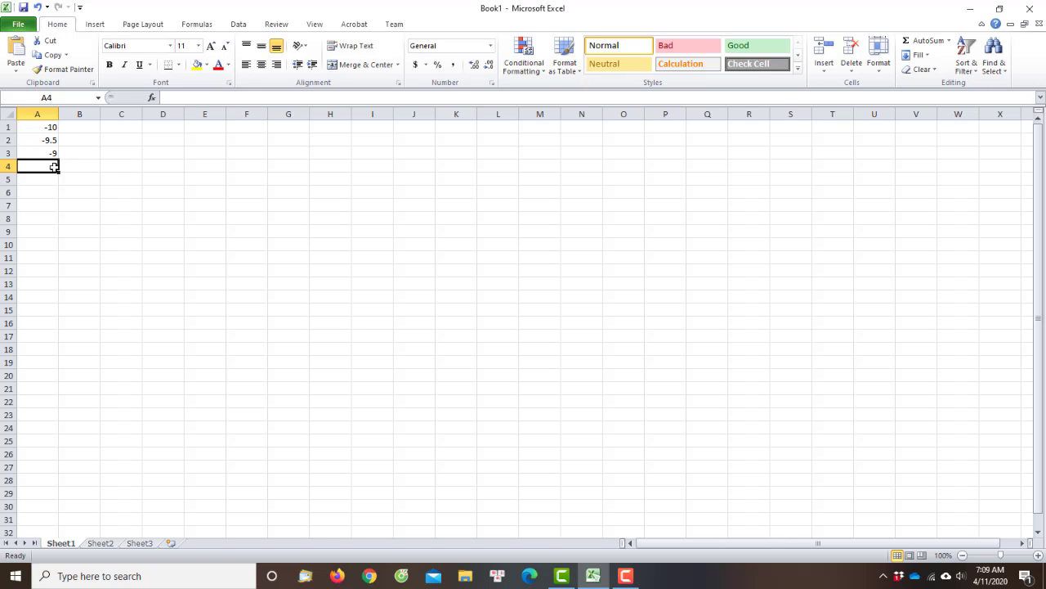
Extend the series in column A from A1:A3 down to 7 in row 35
{"action": "left_click", "coordinate": [45, 129]}
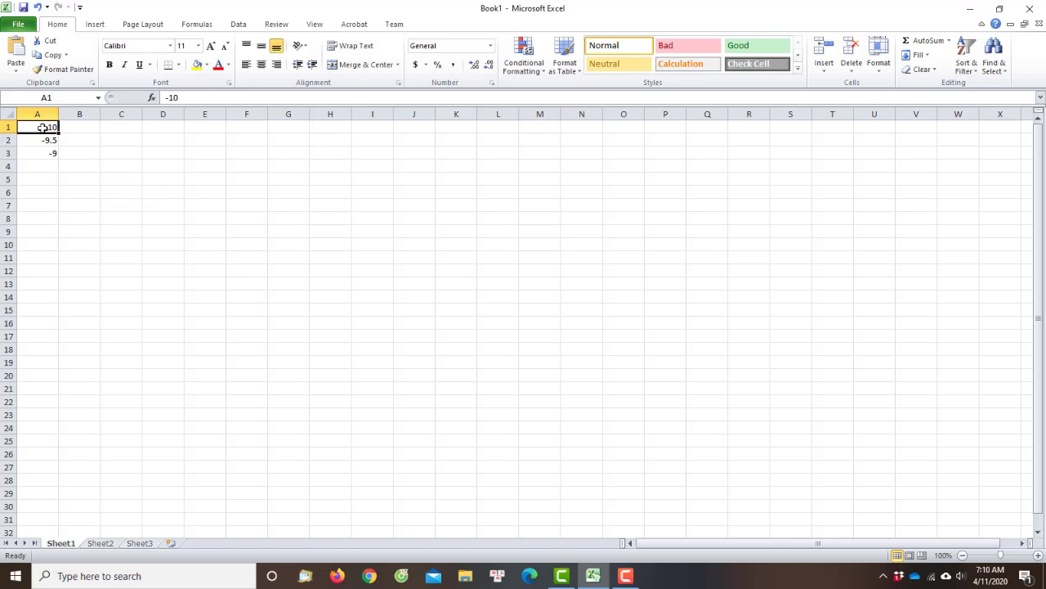
{"action": "left_click_drag", "start_coordinate": [42, 128], "coordinate": [46, 168]}
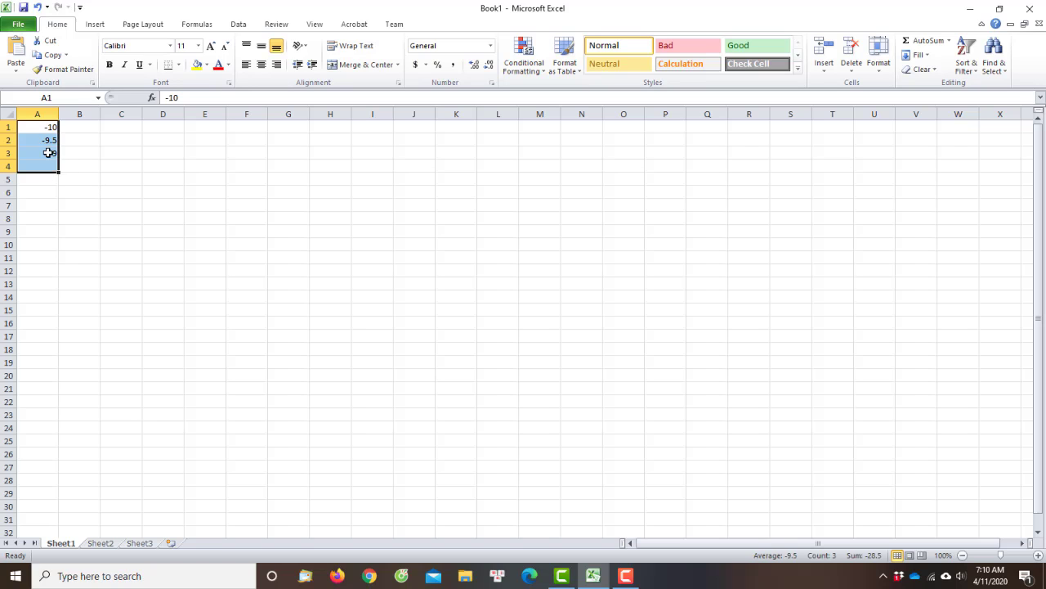
{"action": "left_click", "coordinate": [39, 131]}
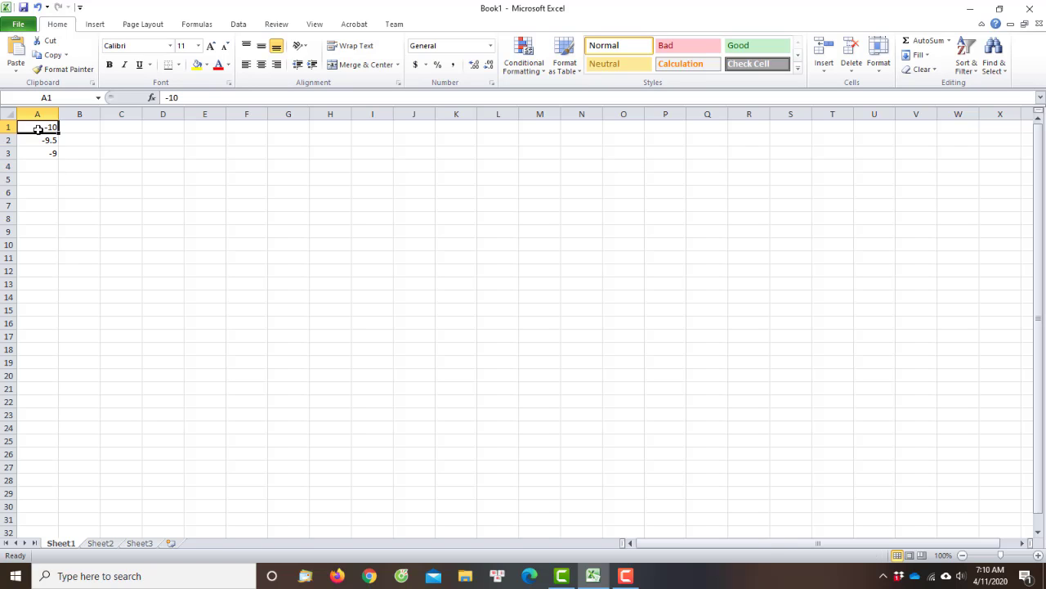
{"action": "left_click_drag", "start_coordinate": [38, 129], "coordinate": [45, 150]}
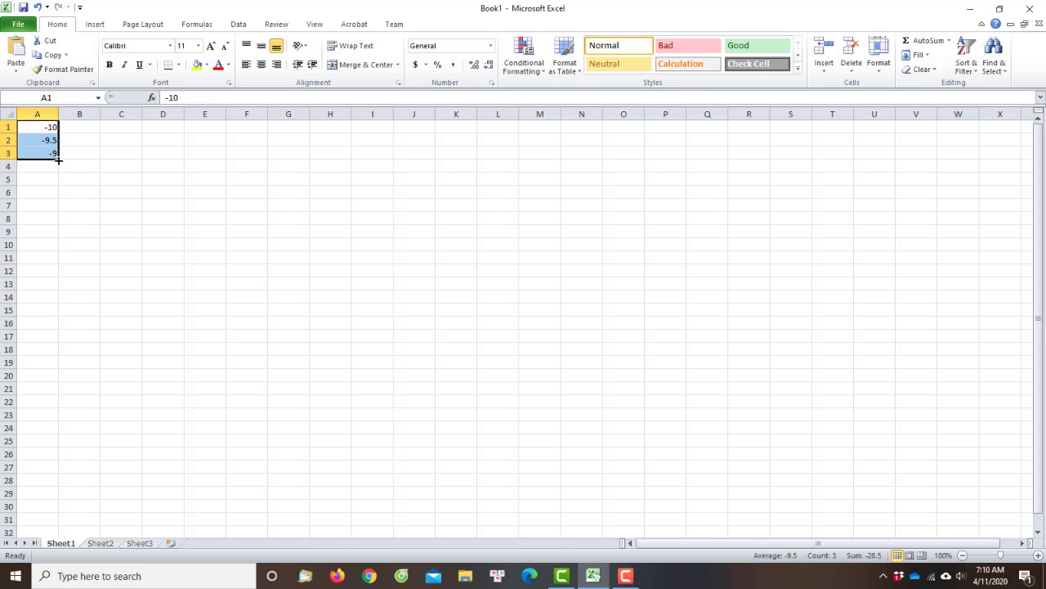
{"action": "left_click_drag", "start_coordinate": [58, 160], "coordinate": [80, 450]}
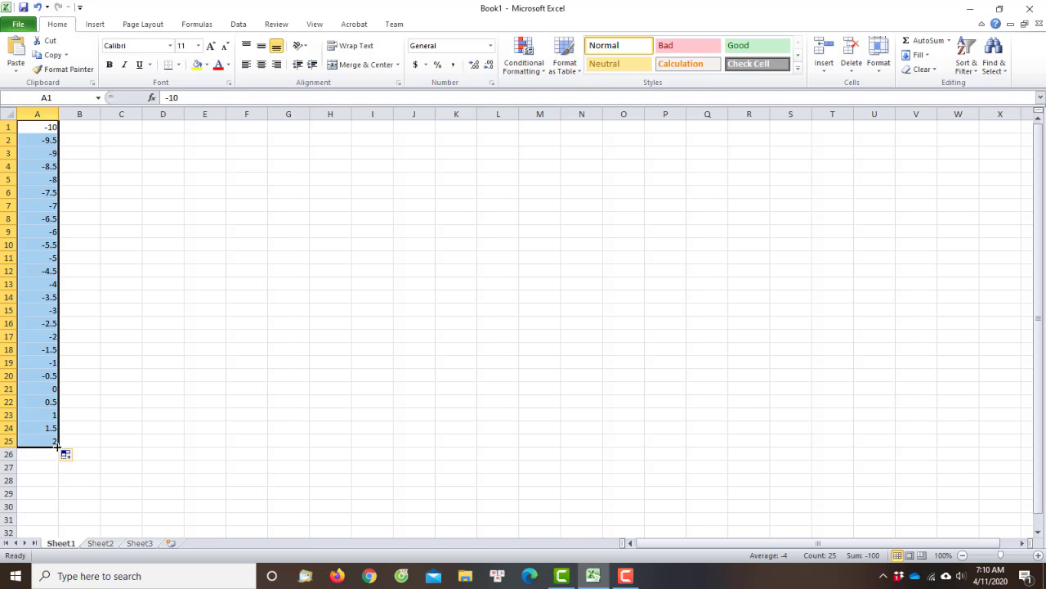
{"action": "left_click_drag", "start_coordinate": [57, 442], "coordinate": [62, 500]}
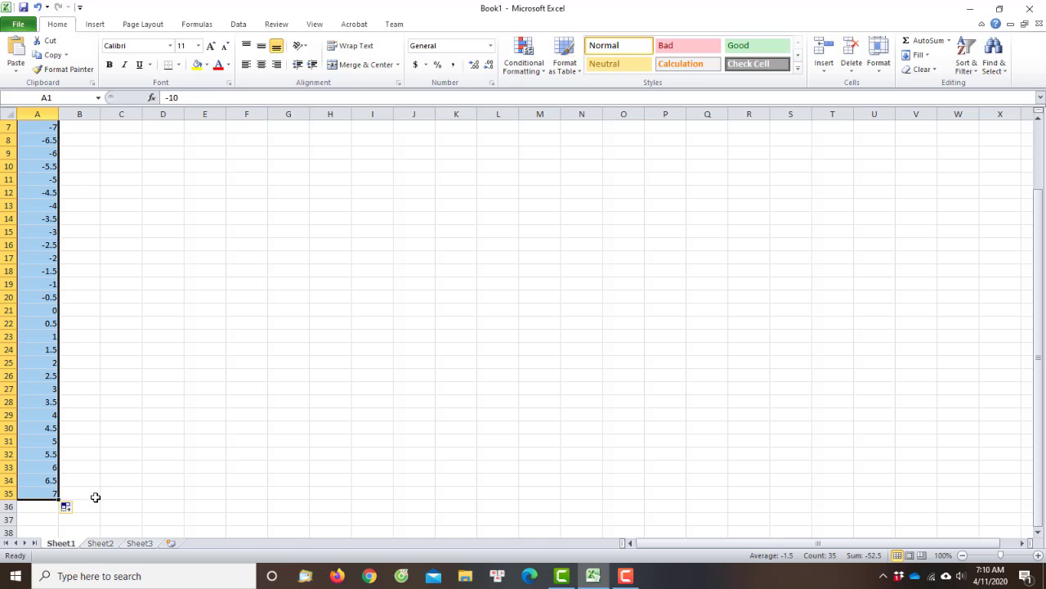
Enter the formula =2*(A1)-3 in cell B1
{"action": "scroll", "coordinate": [94, 497], "scroll_direction": "up", "scroll_amount": 2}
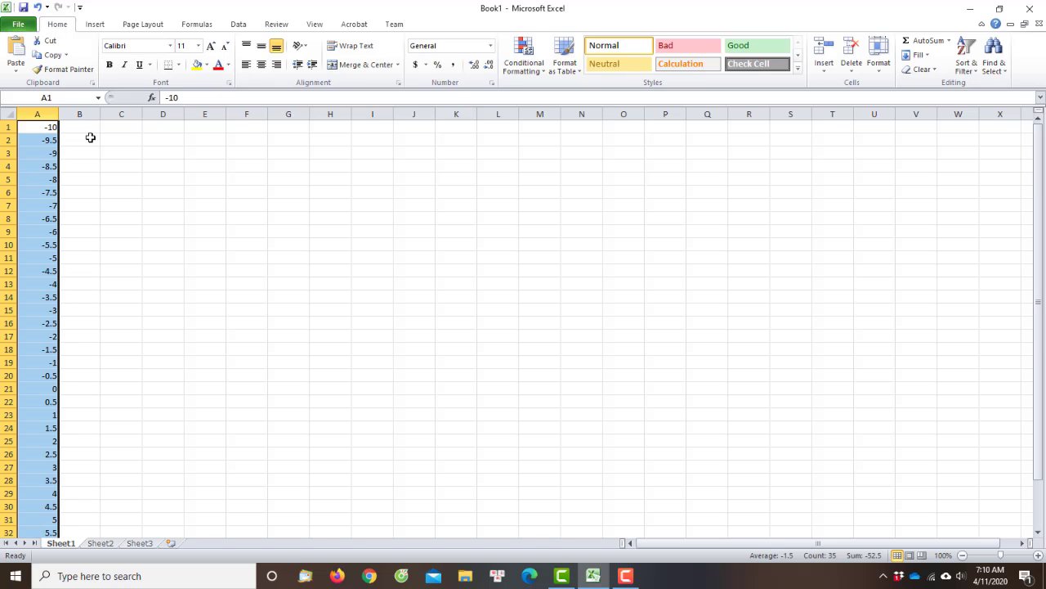
{"action": "left_click", "coordinate": [88, 130]}
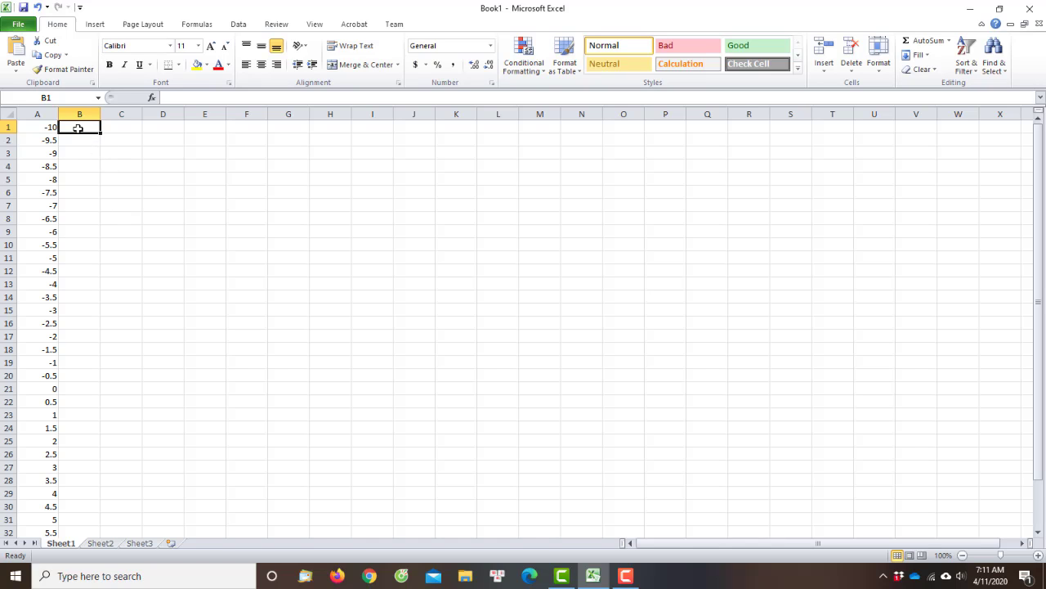
{"action": "left_click", "coordinate": [185, 97]}
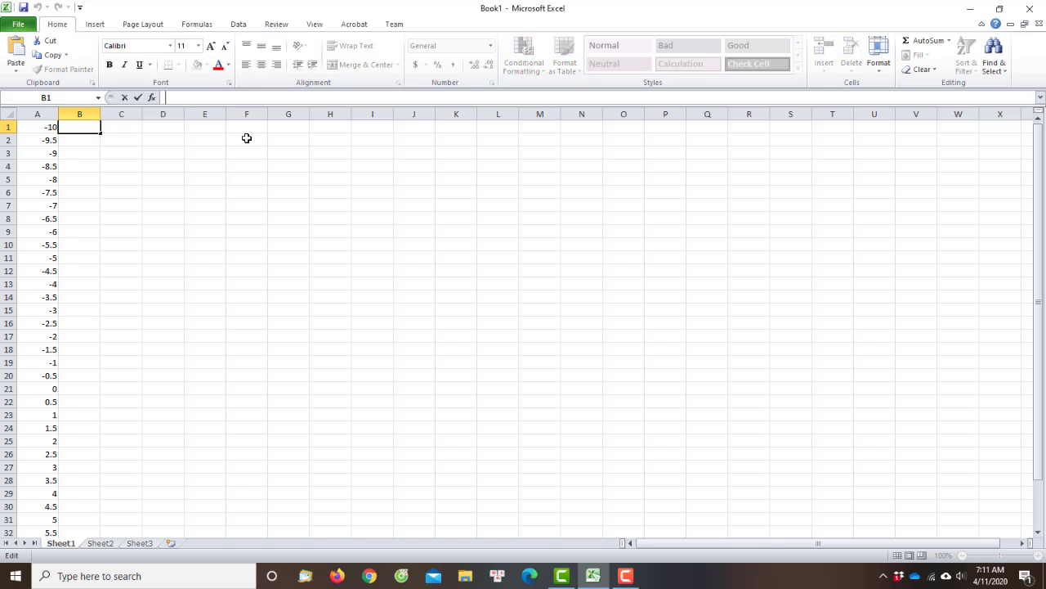
{"action": "type", "text": "="}
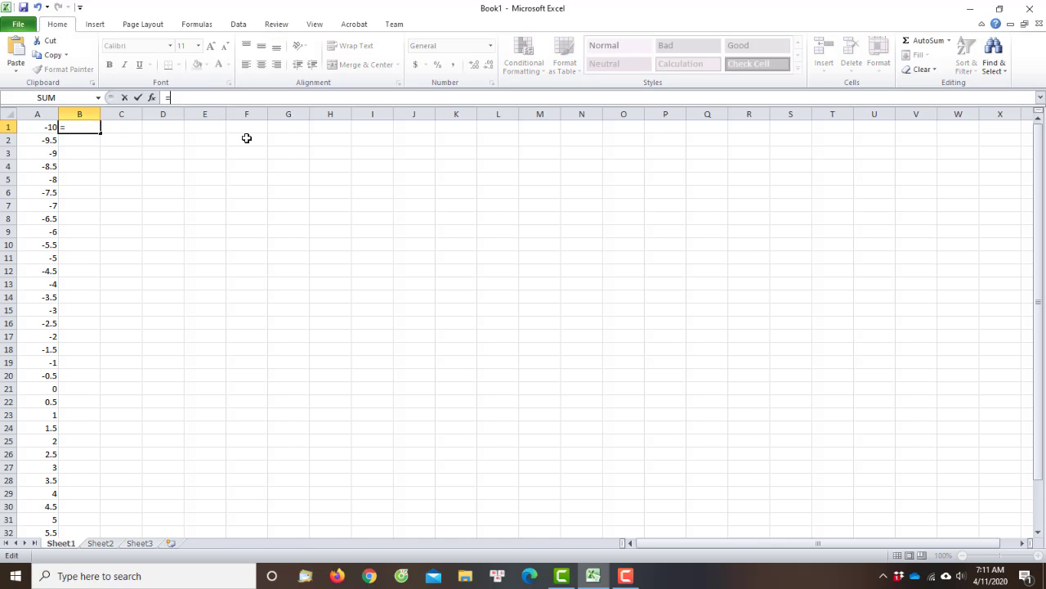
{"action": "type", "text": "2*("}
{"action": "left_click", "coordinate": [36, 127]}
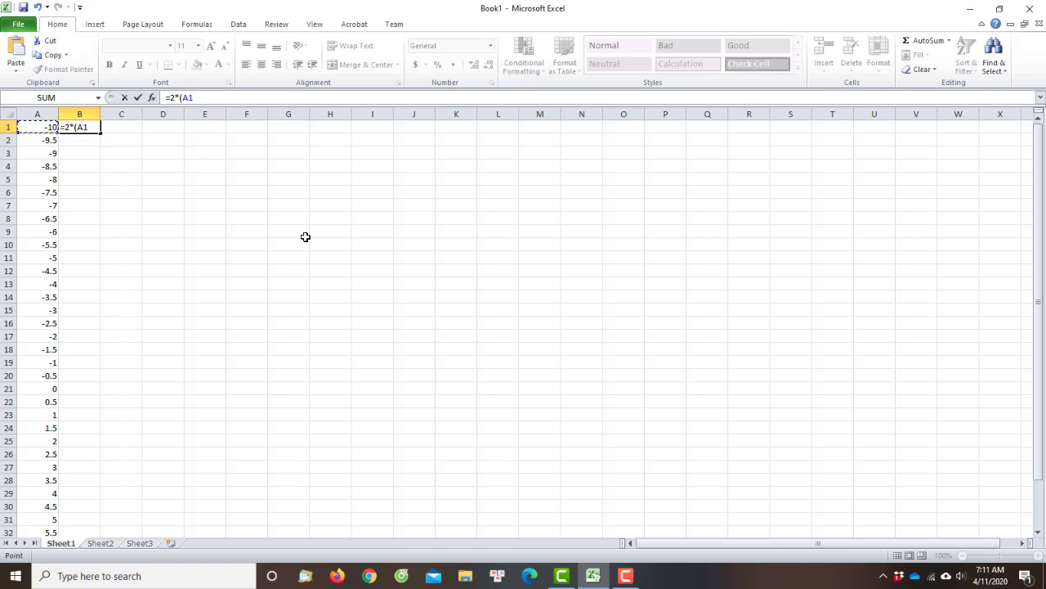
{"action": "type", "text": ")-3"}
{"action": "key", "text": "Return"}
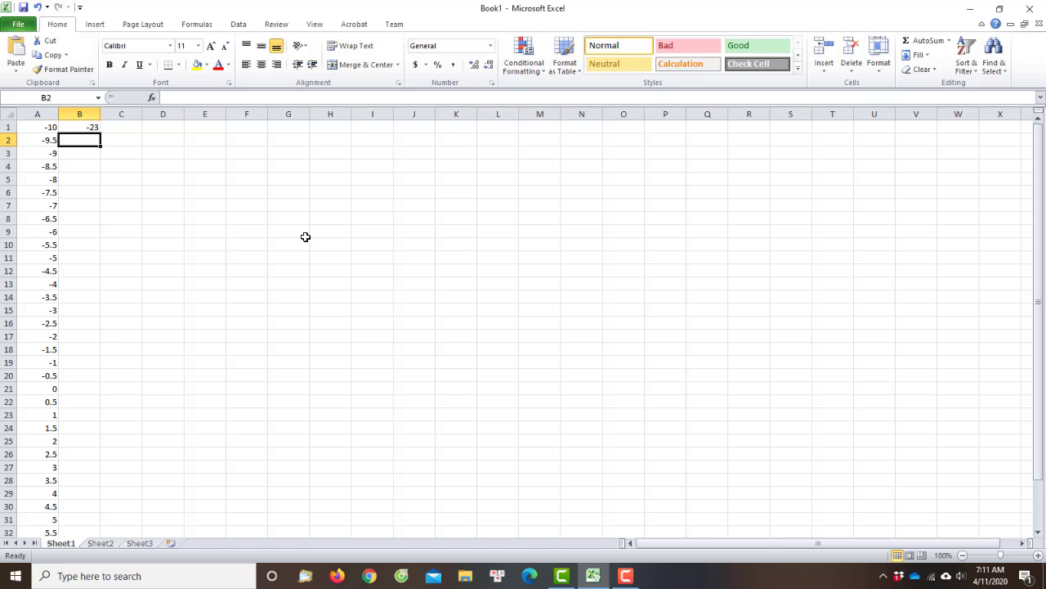
Fill the B1 formula down column B to row 35 and look over the completed table
{"action": "left_click", "coordinate": [82, 126]}
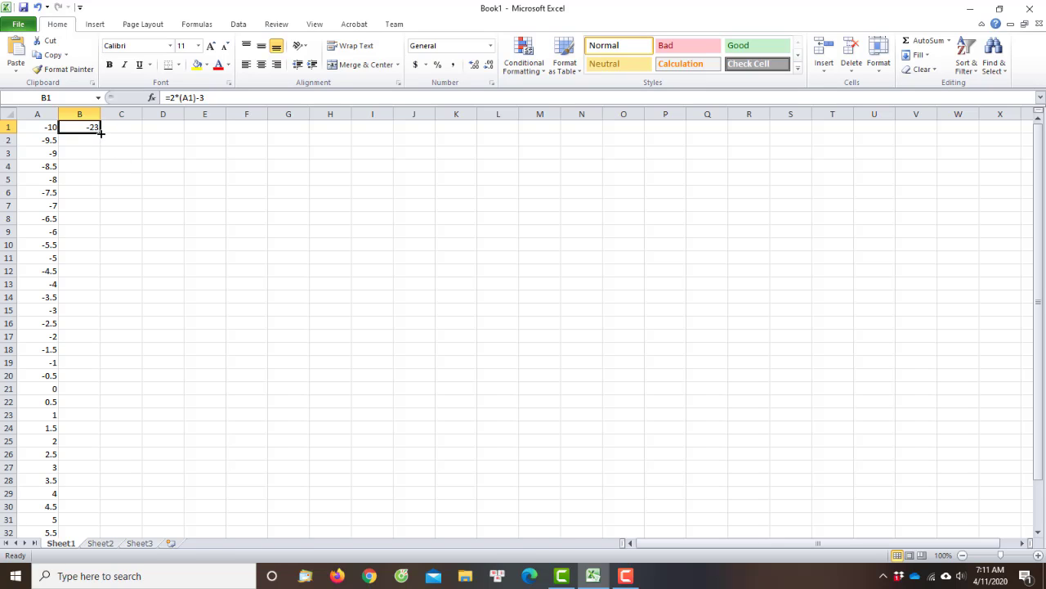
{"action": "left_click_drag", "start_coordinate": [101, 132], "coordinate": [82, 507]}
{"action": "scroll", "coordinate": [110, 493], "scroll_direction": "up", "scroll_amount": 2}
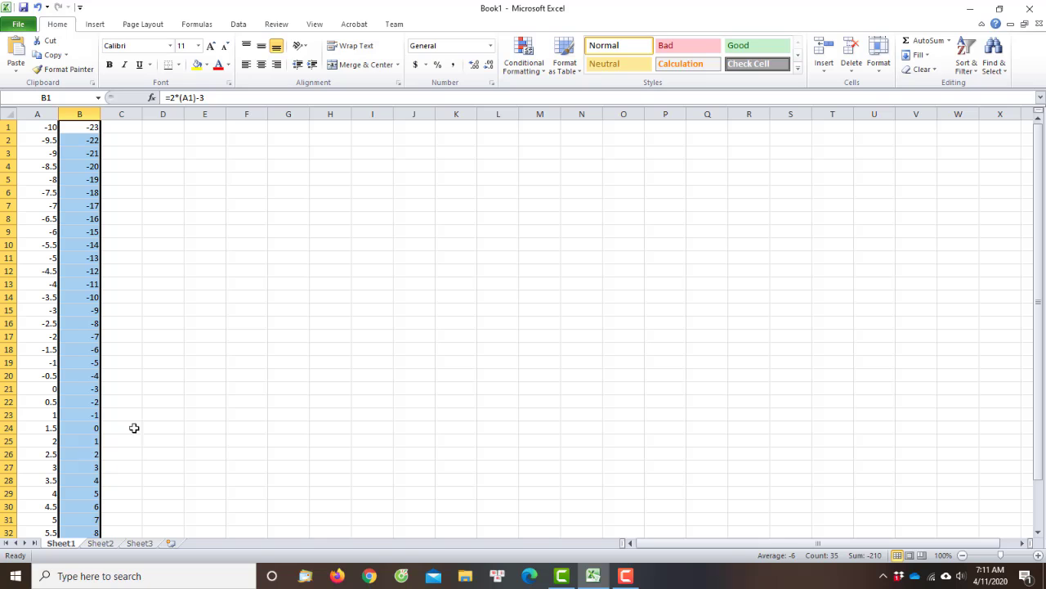
{"action": "scroll", "coordinate": [114, 429], "scroll_direction": "down", "scroll_amount": 2}
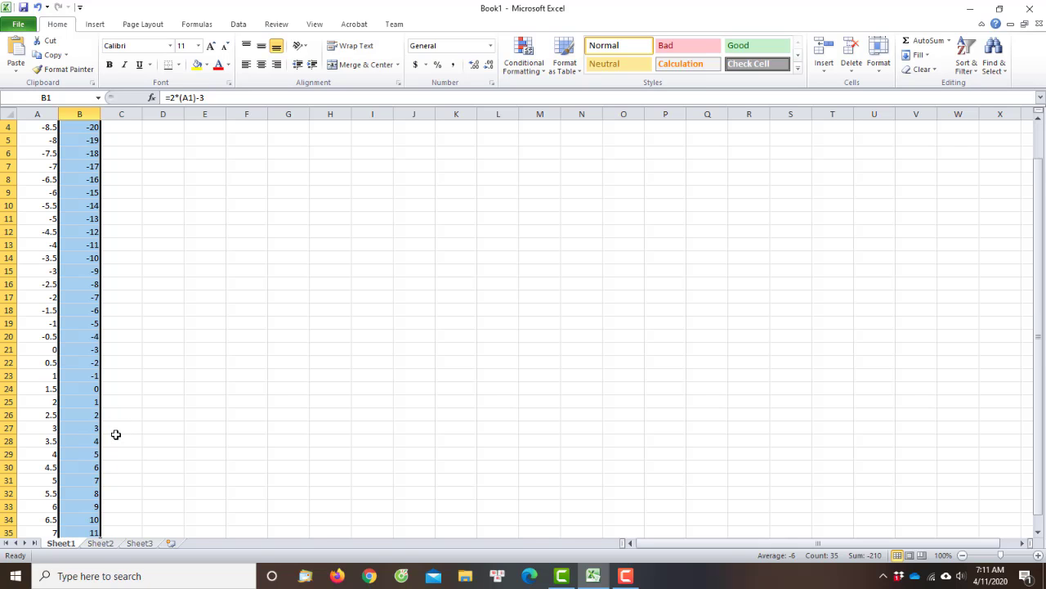
{"action": "scroll", "coordinate": [117, 435], "scroll_direction": "up", "scroll_amount": 2}
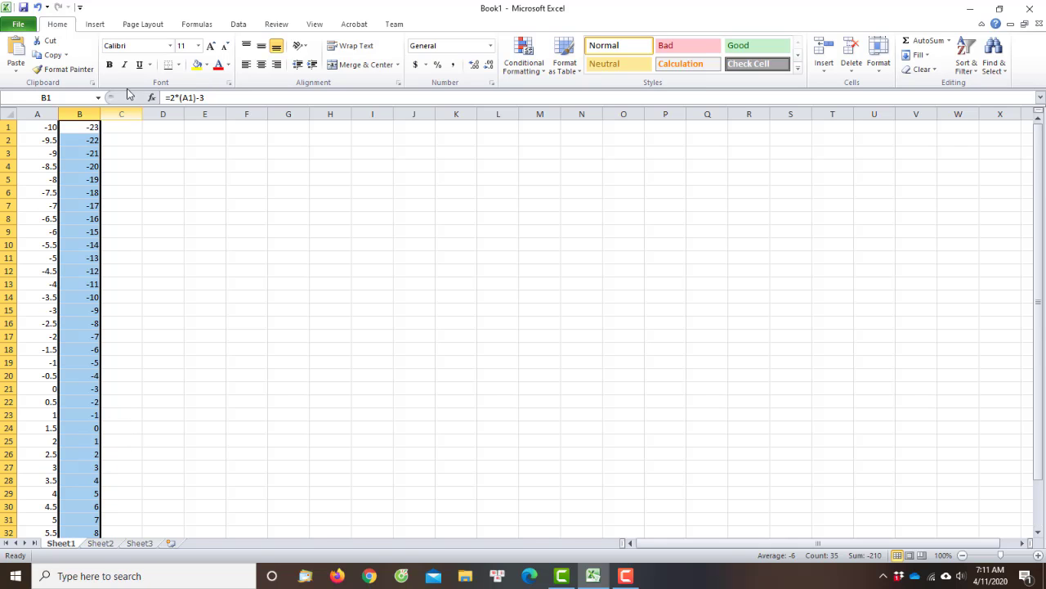
{"action": "left_click", "coordinate": [39, 127]}
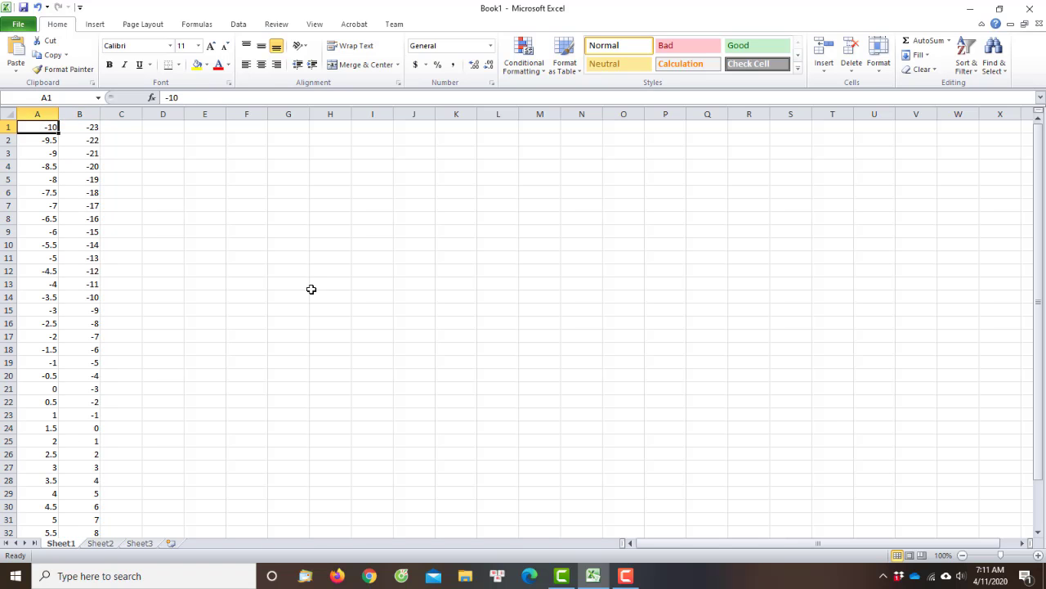